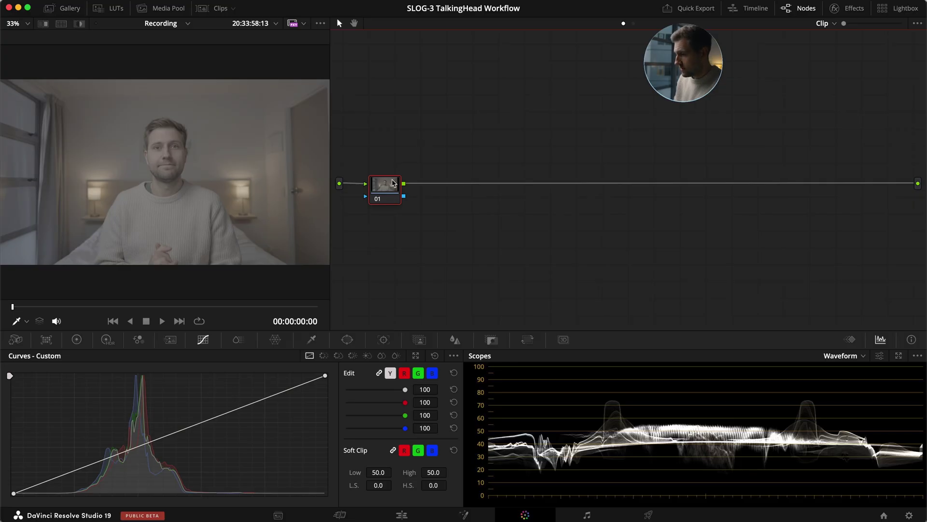
Step: Add serial nodes after the first node and label node 01 'LOG-DWG'
left_click_drag(388, 185, 382, 186)
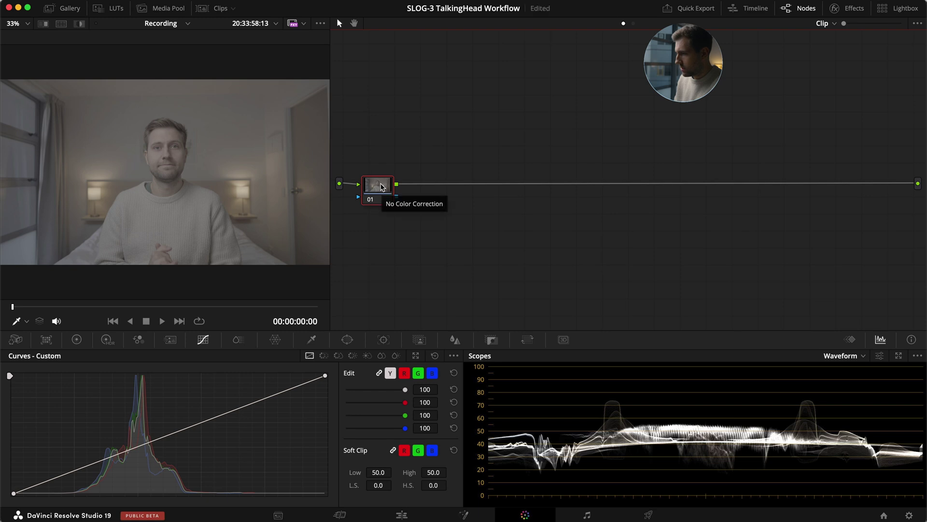
key("alt+s")
key("alt+s")
key("alt+s")
key("alt+s")
key("alt+s")
key("alt+s")
key("alt+s")
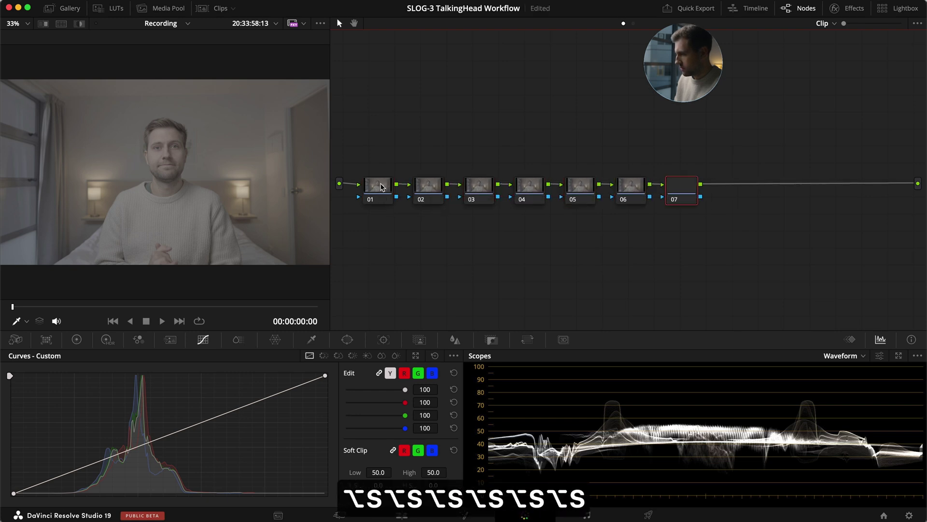
left_click(382, 186)
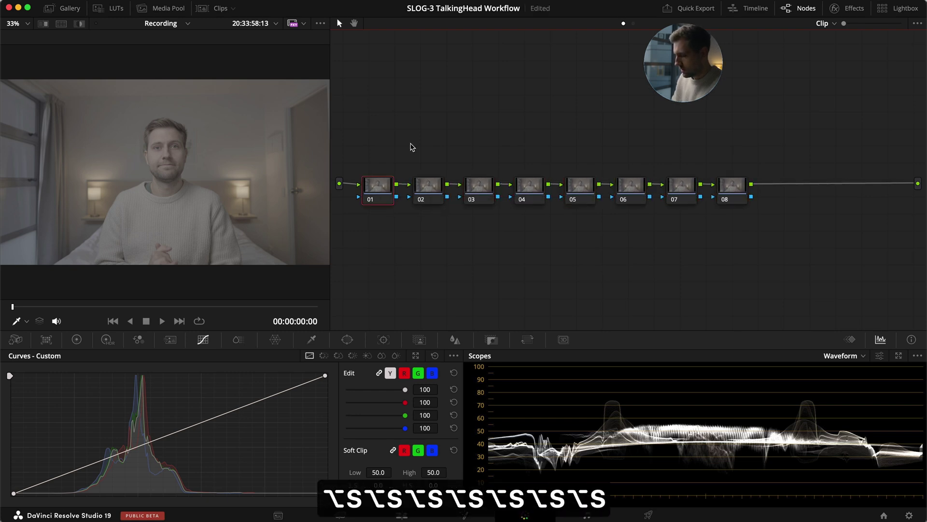
type("LOG-DWG")
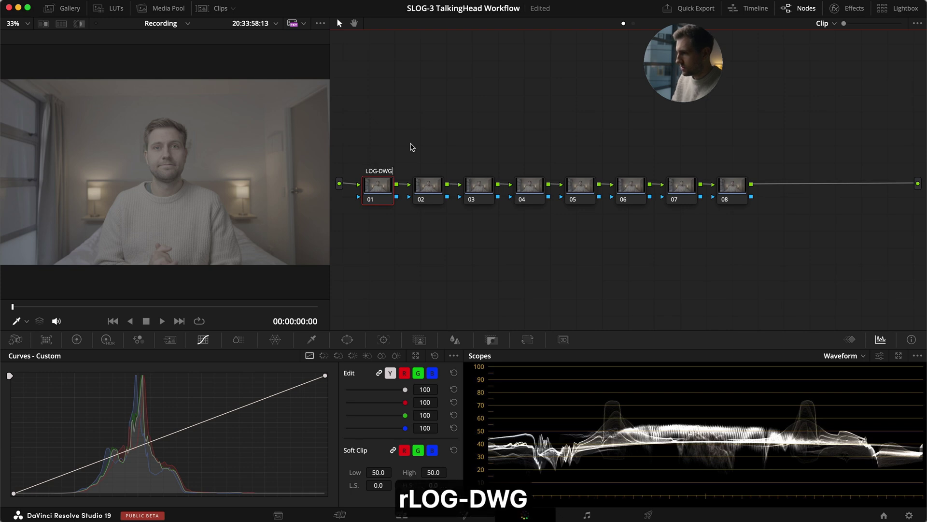
key("Return")
Step: Label the last node 'DWG-REC', node 05 'LUT' and node 04 'Exposure'
left_click(736, 186)
type("r")
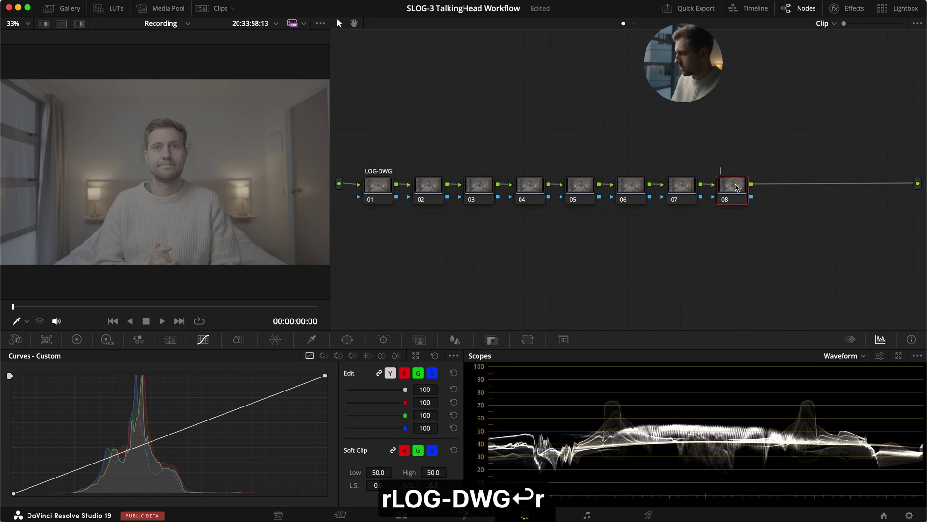
type("DWG-REC")
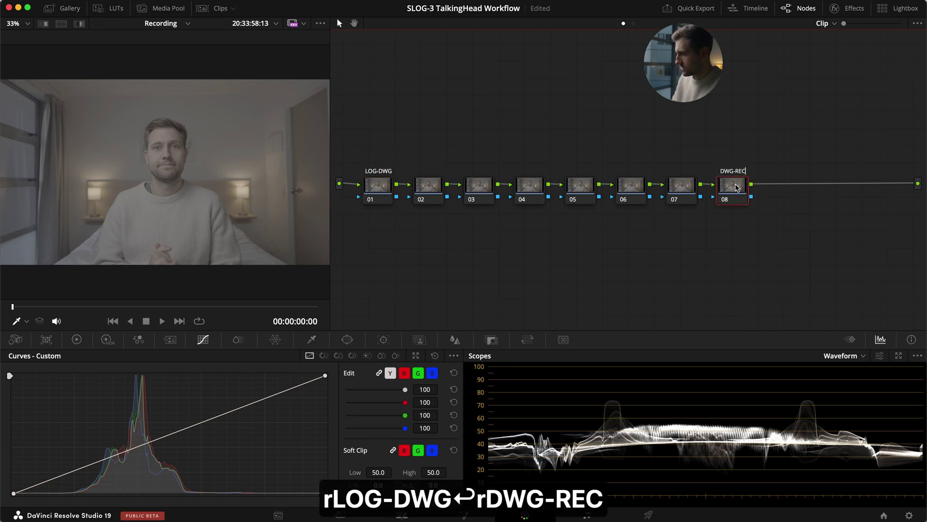
key("Return")
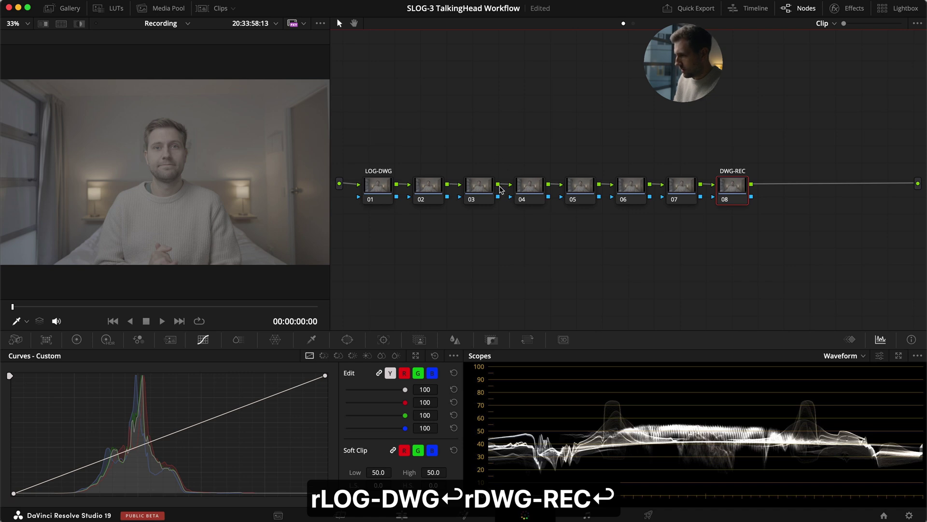
left_click(574, 189)
type("r")
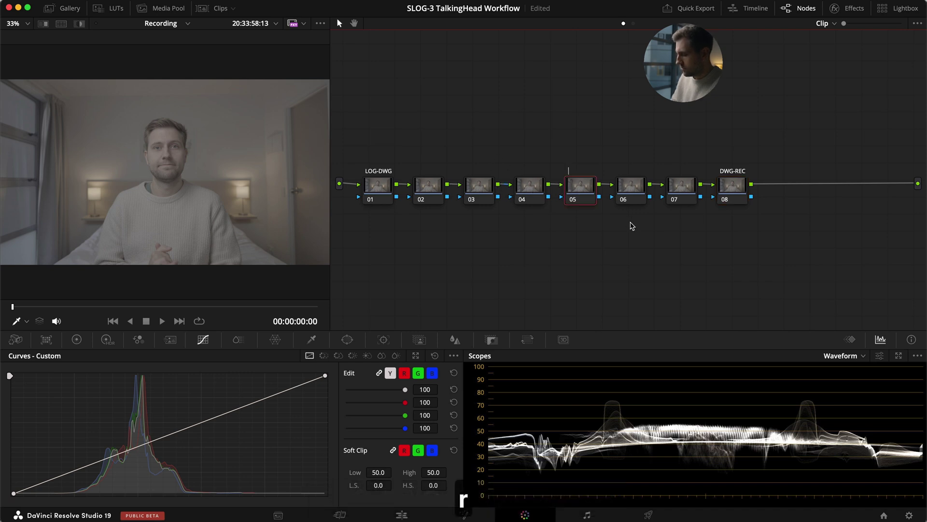
type("LUT")
key("Return")
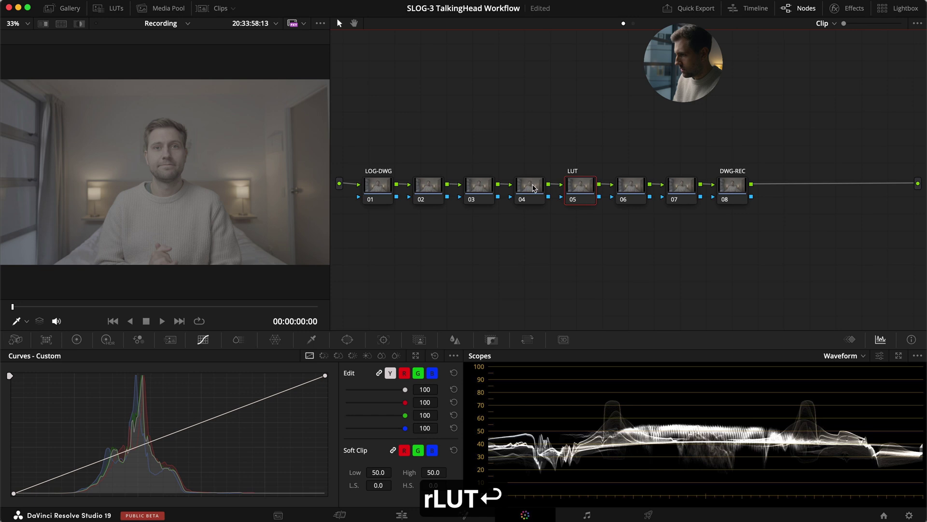
left_click(534, 188)
type("rExposure")
key("Return")
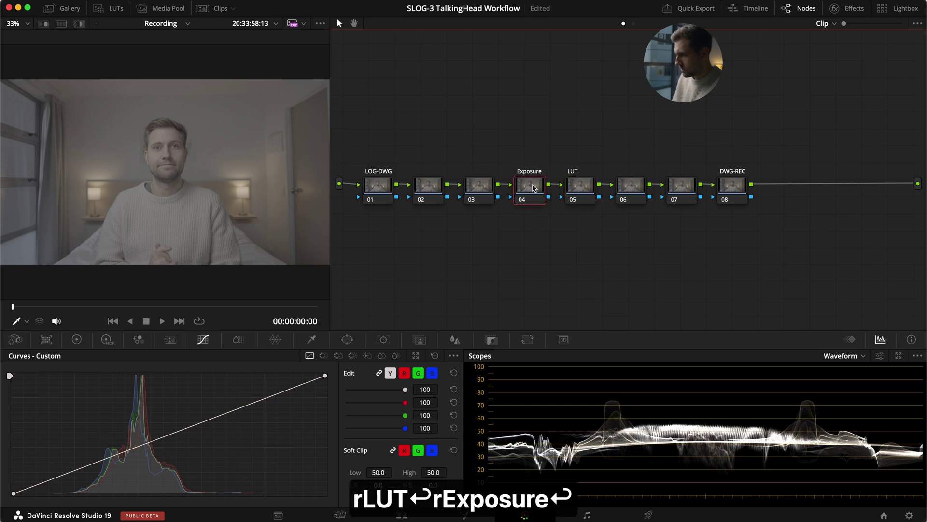
Step: Label node 03 'Saturation' and node 02 'Balance'
left_click(480, 188)
type("rSaturati")
key("BackSpace")
key("BackSpace")
key("BackSpace")
type("Satura")
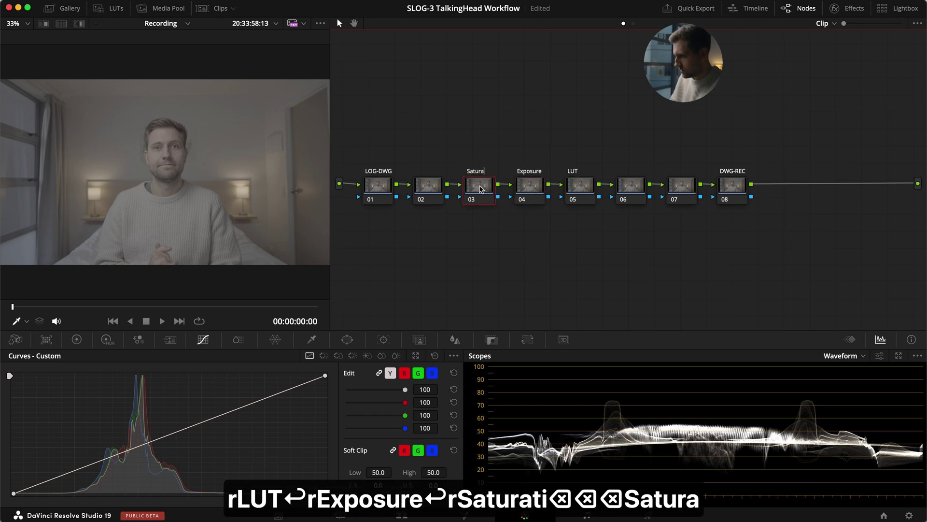
type("tion")
key("Return")
left_click(436, 192)
type("rBalance")
key("Return")
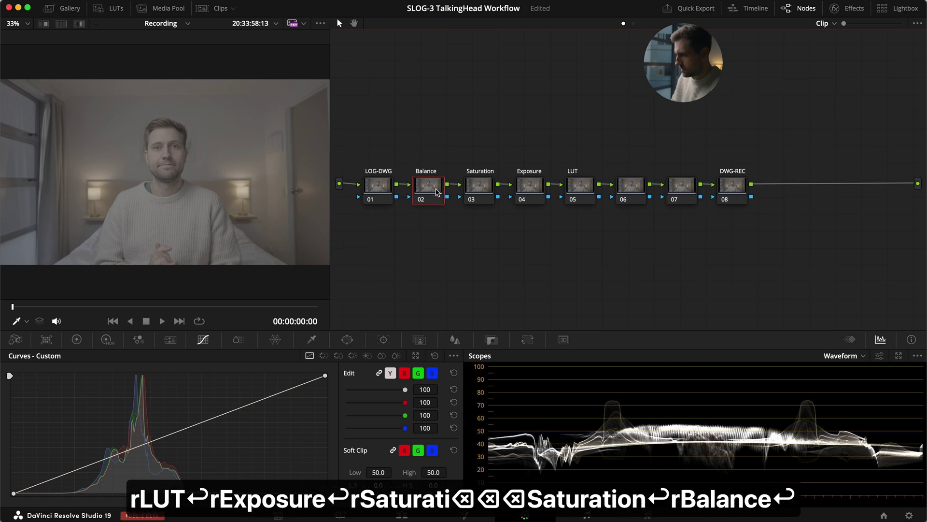
Step: Label node 06 'Curves' and node 07 'ColorSlice'
left_click(632, 188)
type("rCurves")
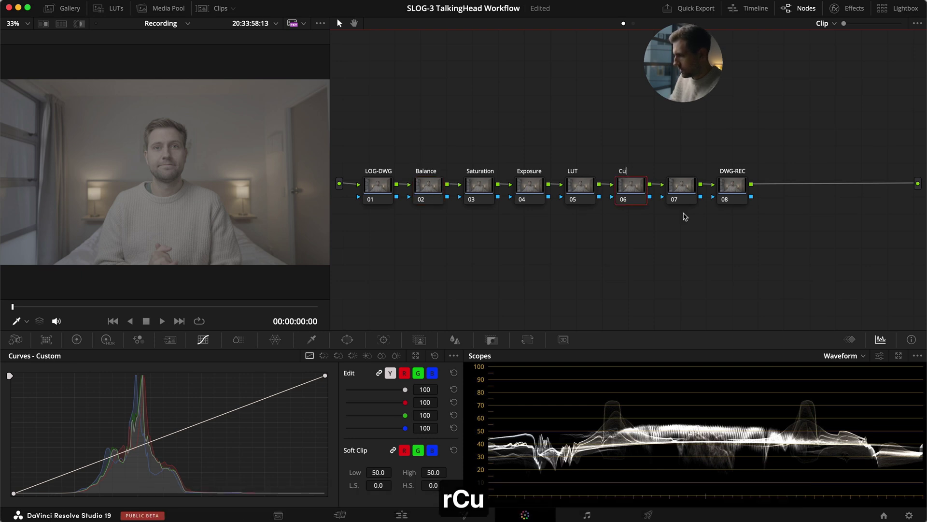
key("Return")
left_click(674, 188)
type("rves")
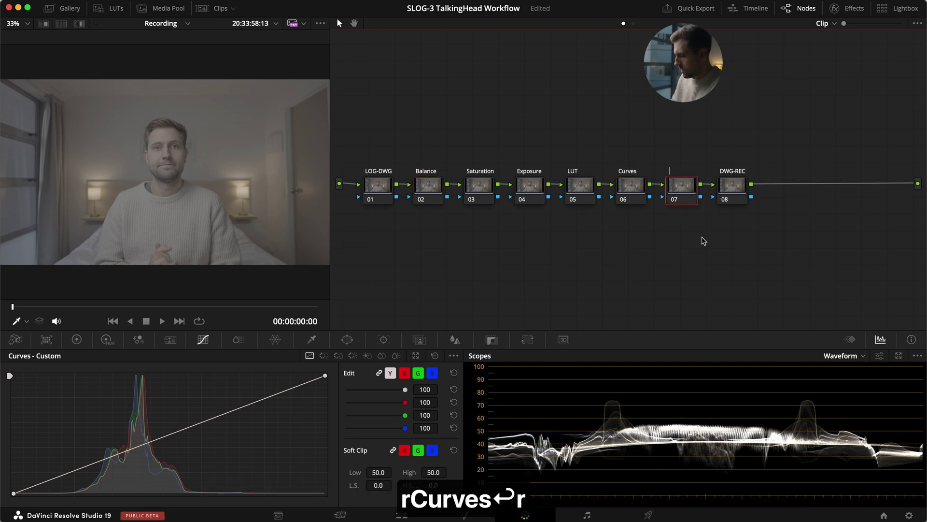
type("ColorSlice")
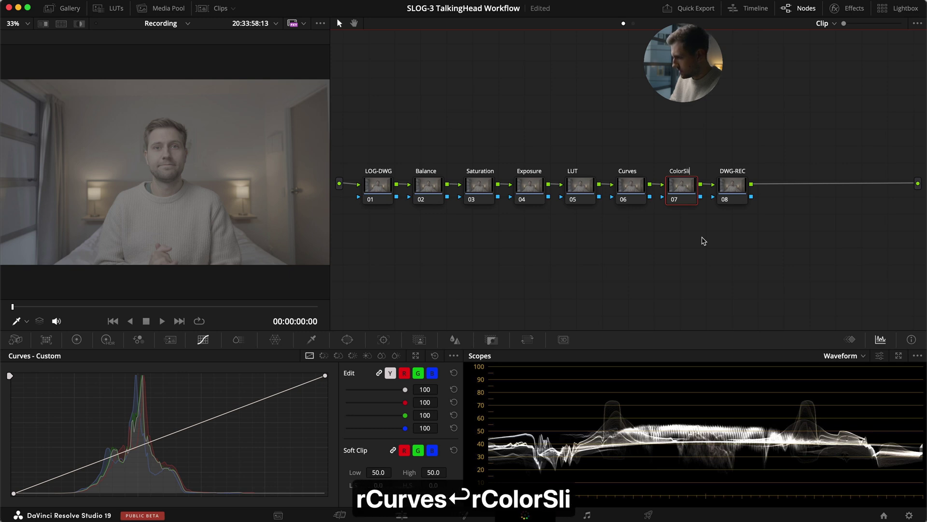
key("Return")
Step: Move DWG-REC right, then add a serial node after ColorSlice with a layer node alongside it
left_click_drag(732, 186, 828, 187)
left_click(681, 186)
key("alt+s")
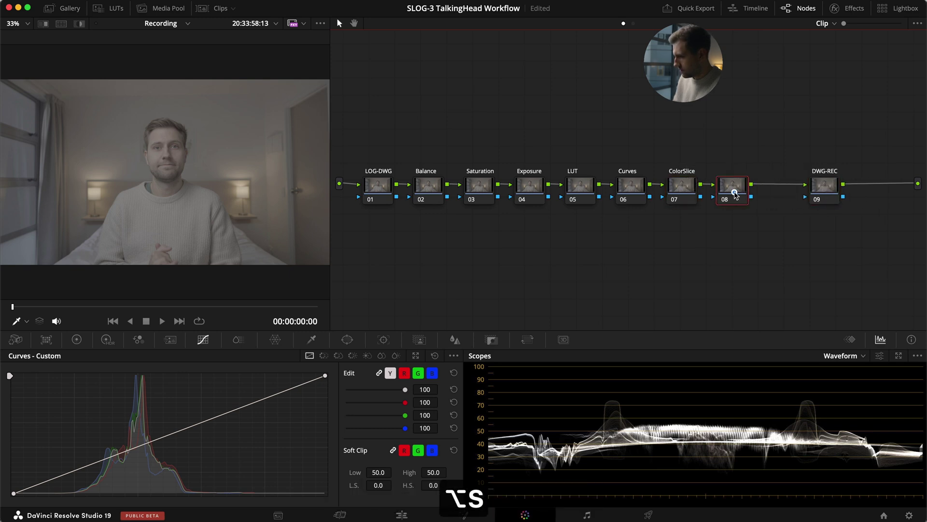
right_click(732, 192)
mouse_move(763, 244)
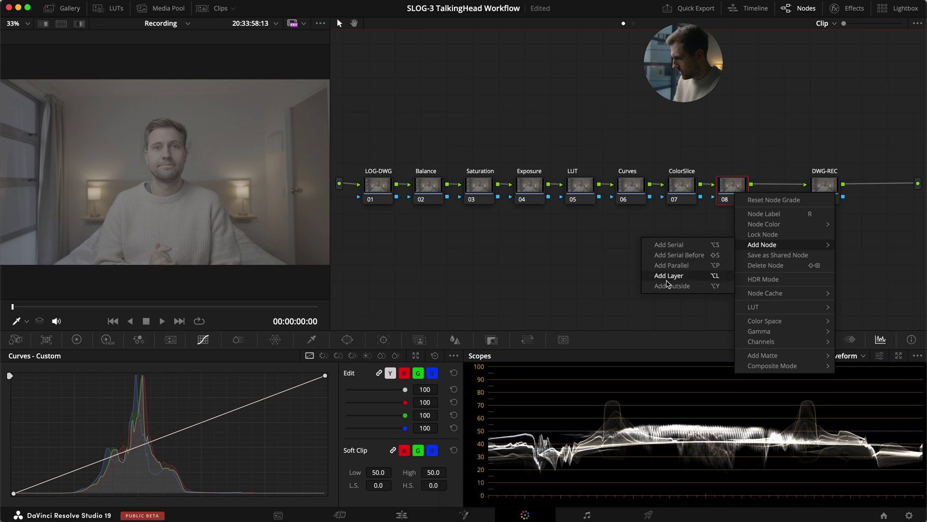
left_click(666, 283)
Step: Label the new layer pair 'Inside' and 'Outside'
double_click(733, 189)
type("Inside")
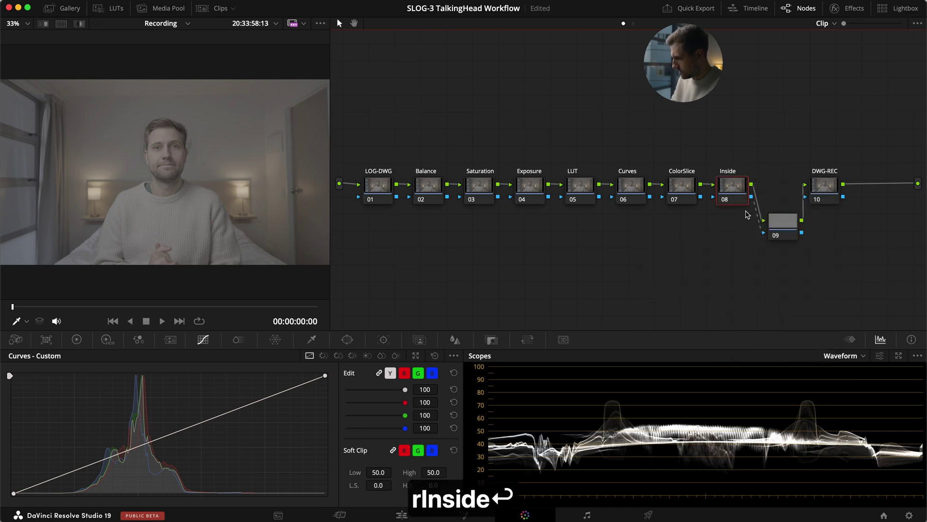
left_click(776, 238)
type("rOutside")
key("Return")
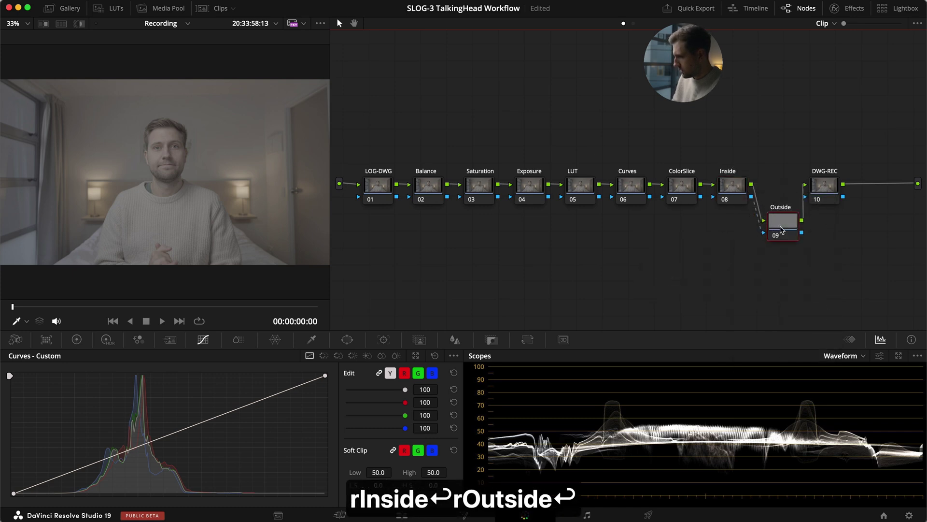
Step: Add a 'Dehancer' node after DWG-REC and clean up the node graph into one row
left_click(832, 188)
key("alt+s")
type("rDehancer")
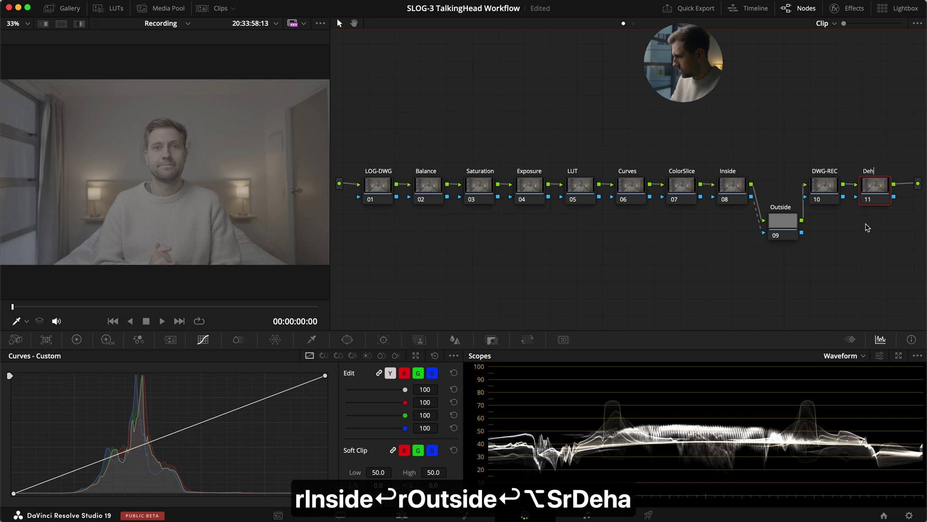
key("Return")
right_click(767, 280)
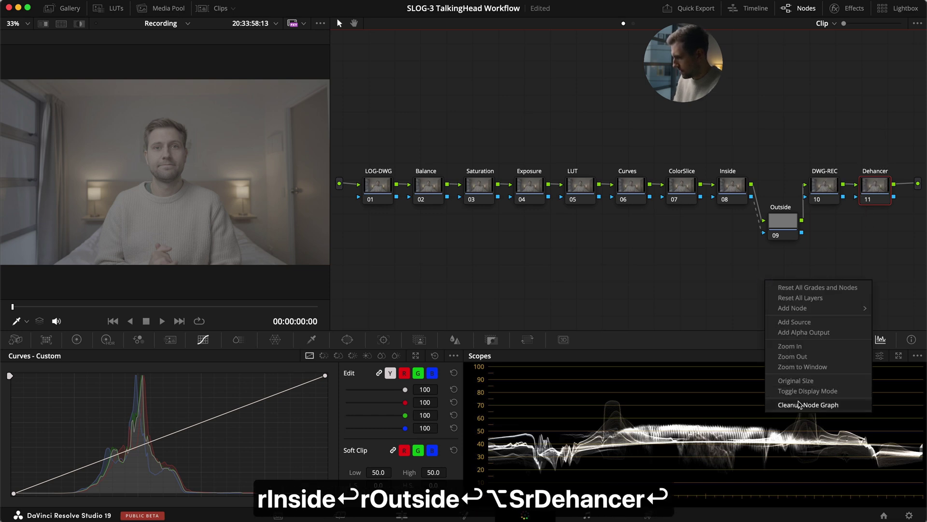
left_click(798, 402)
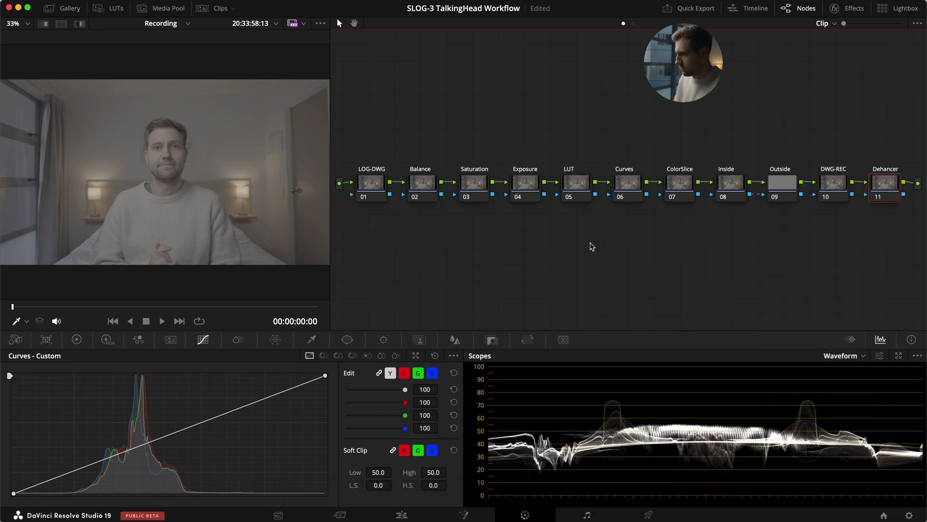
Step: Set the Saturation node's colour space to HSV
right_click(476, 187)
left_click(474, 183)
right_click(474, 184)
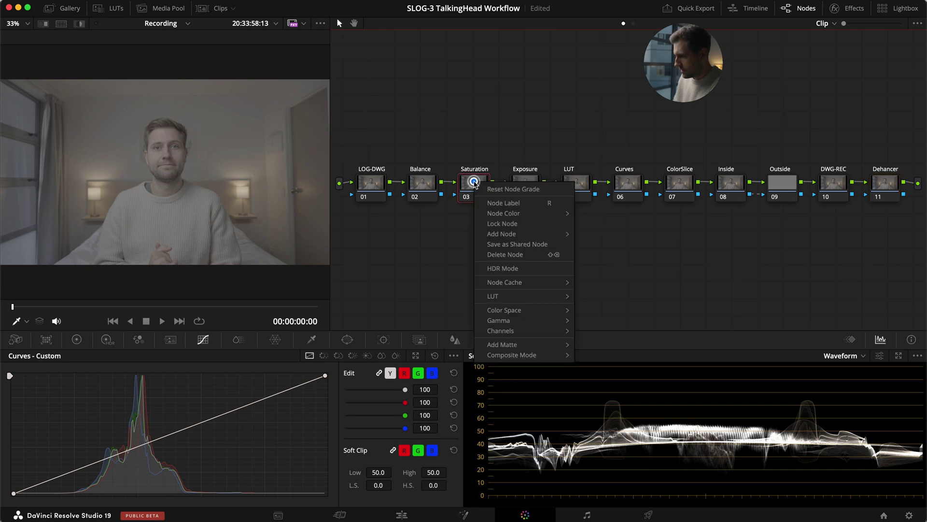
mouse_move(512, 313)
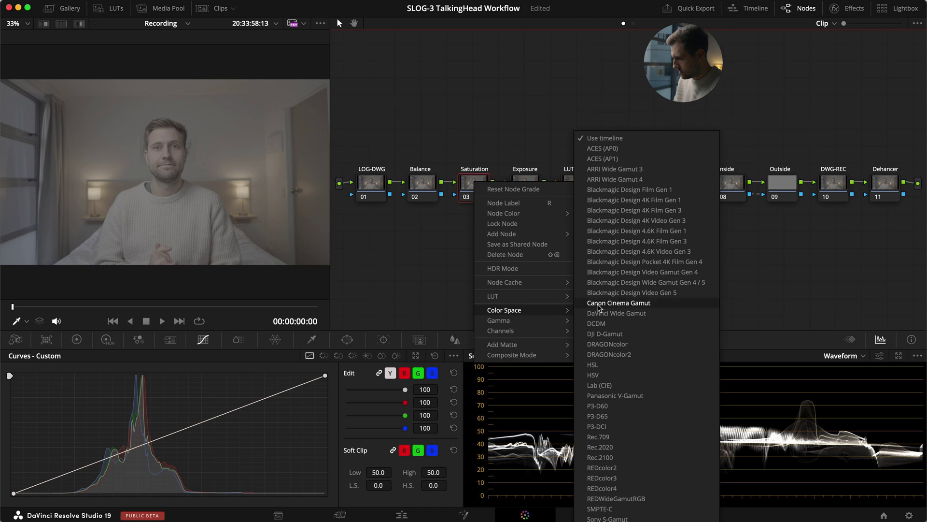
left_click(612, 375)
Step: Adjust which channels the Saturation node affects in its node options
right_click(474, 190)
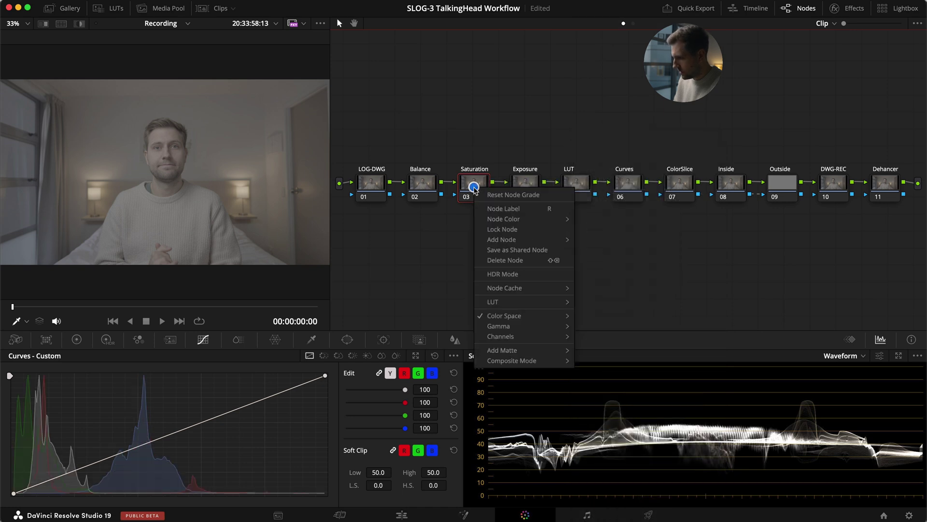
mouse_move(508, 335)
left_click(596, 334)
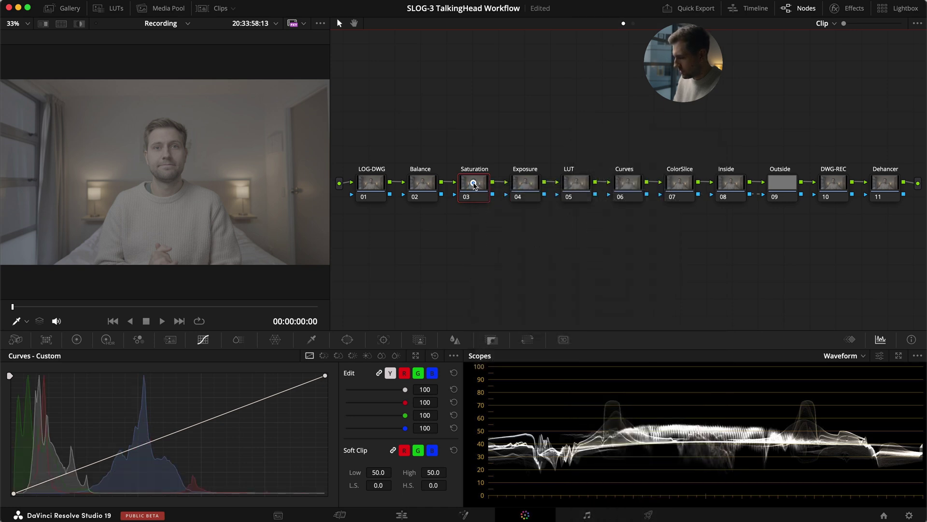
right_click(473, 184)
mouse_move(512, 332)
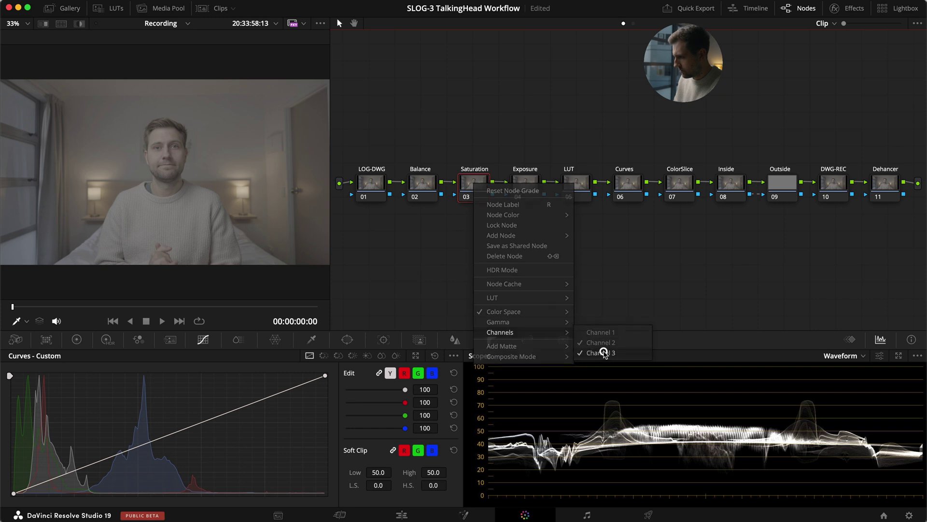
left_click(603, 352)
right_click(470, 189)
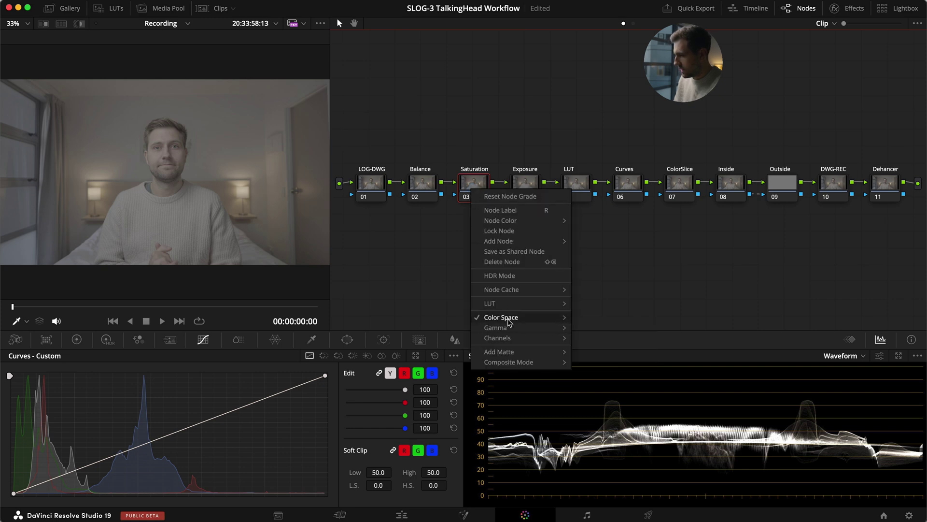
mouse_move(507, 317)
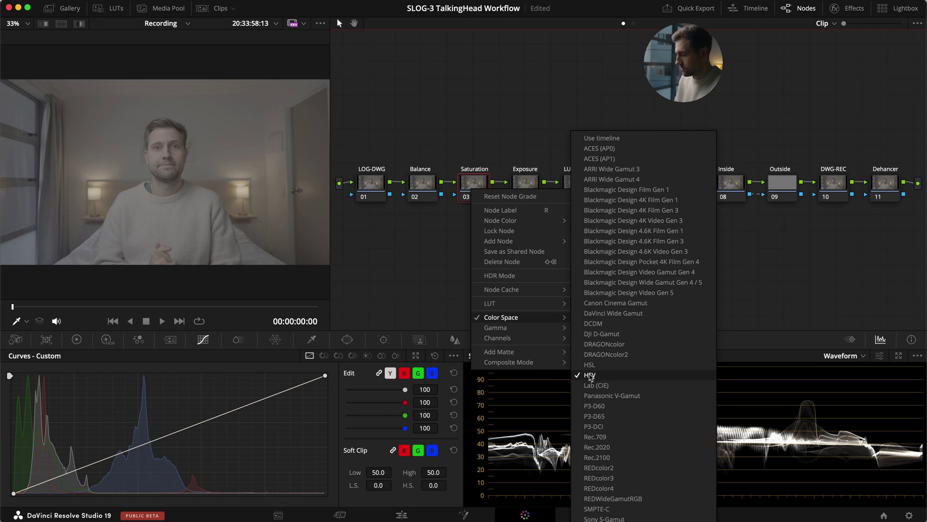
left_click(389, 296)
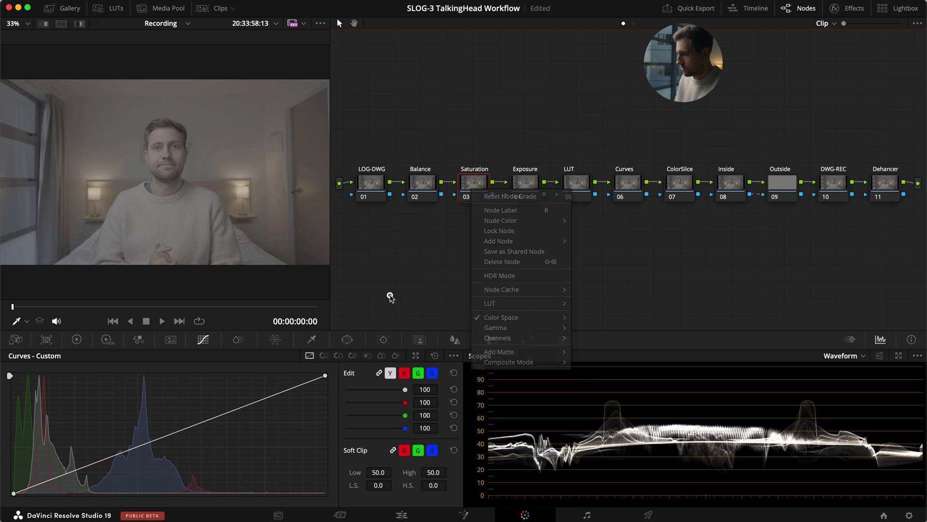
Step: Set the Exposure node's HDR wheels to DaVinci Wide Gamut and DaVinci Intermediate gamma
left_click(526, 180)
left_click(108, 340)
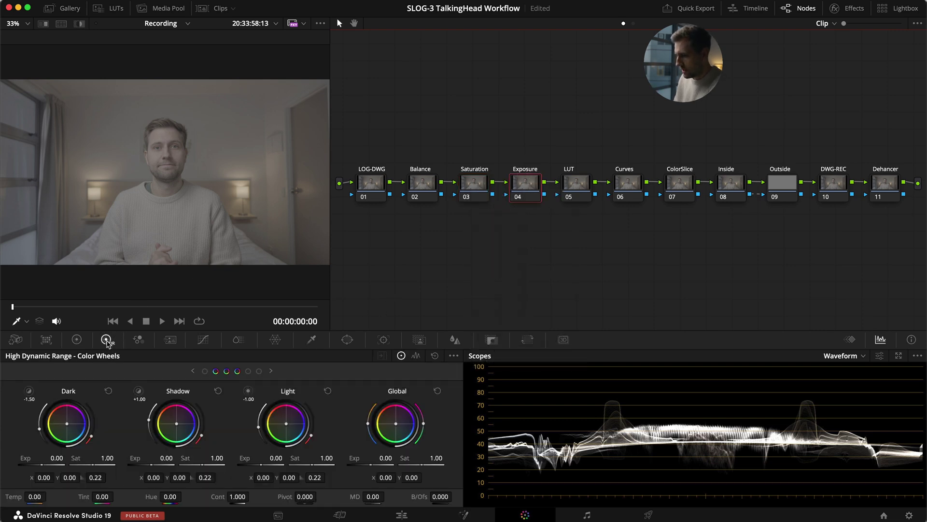
left_click(454, 355)
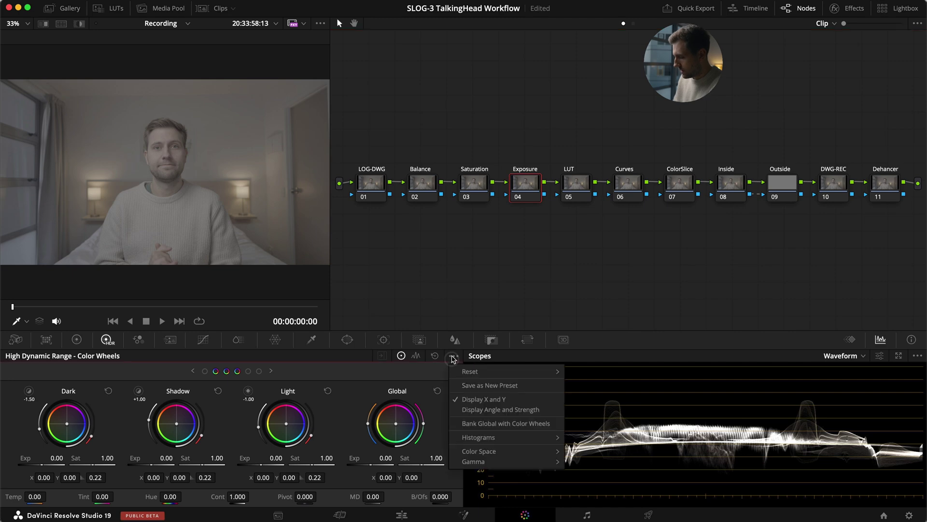
mouse_move(483, 450)
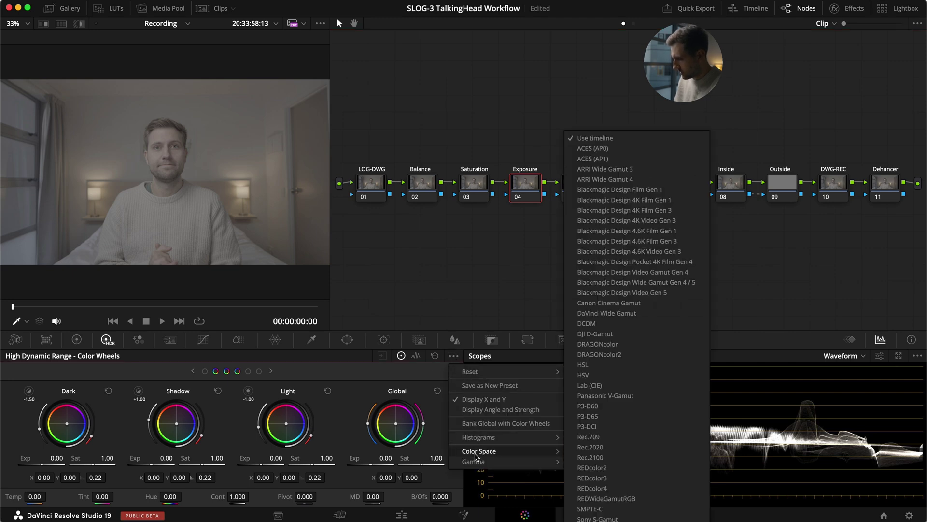
left_click(615, 313)
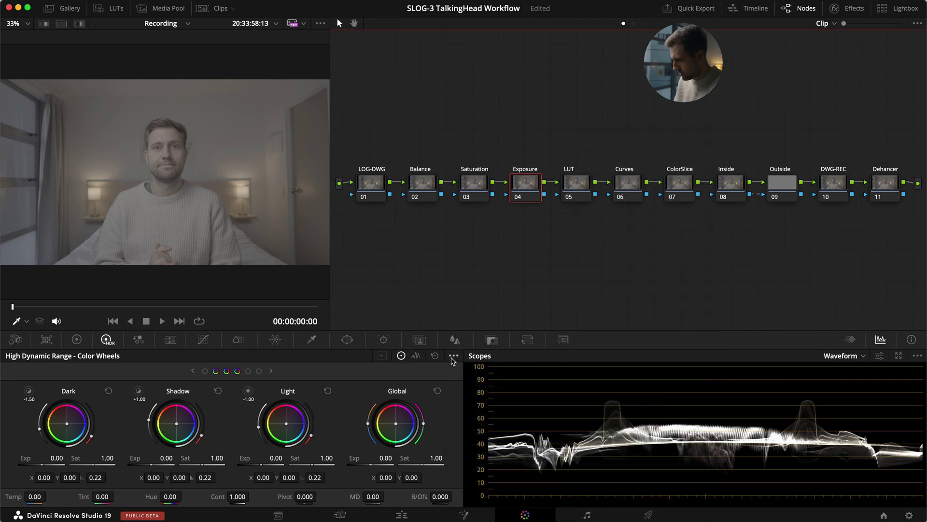
left_click(453, 355)
mouse_move(474, 461)
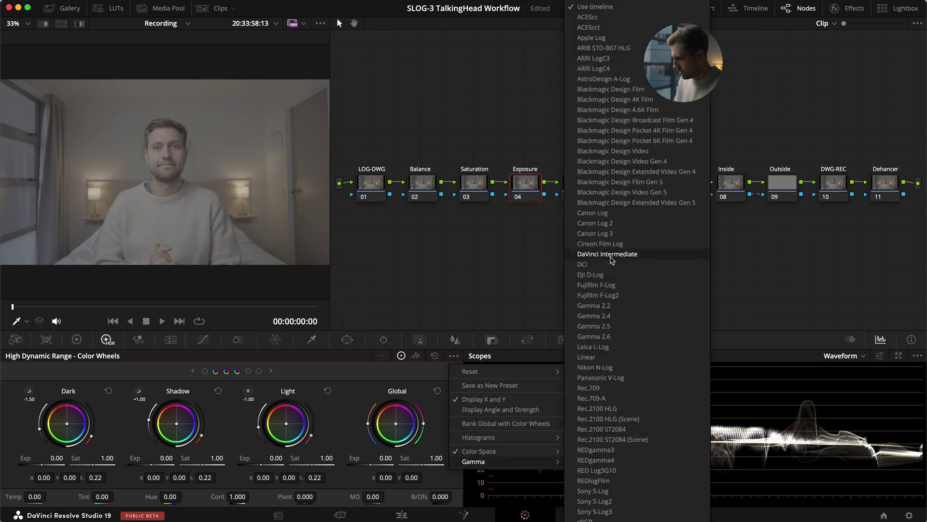
left_click(604, 255)
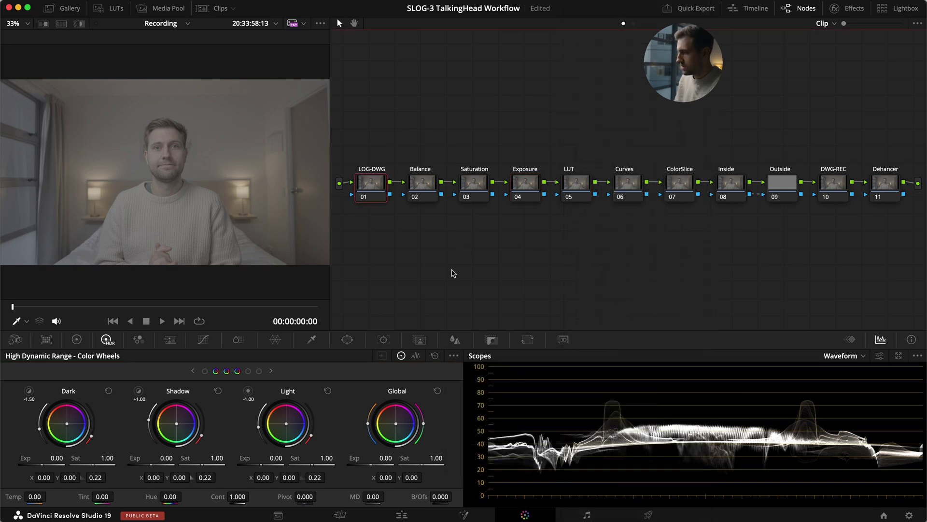
Step: Apply Color Space Transform to LOG-DWG with input Sony S-Gamut3.Cine and Sony S-Log3
left_click(849, 8)
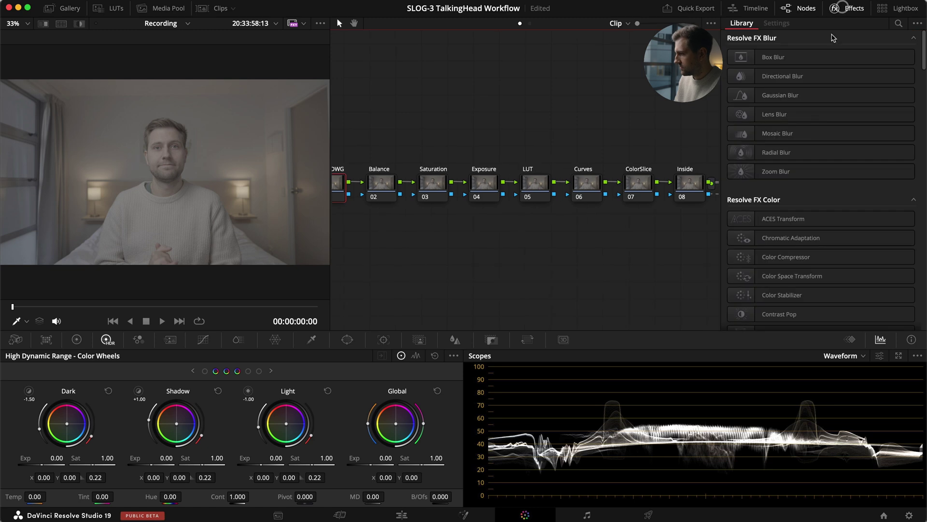
scroll(802, 213, "down", 3)
left_click_drag(806, 219, 337, 186)
left_click(826, 69)
key("s")
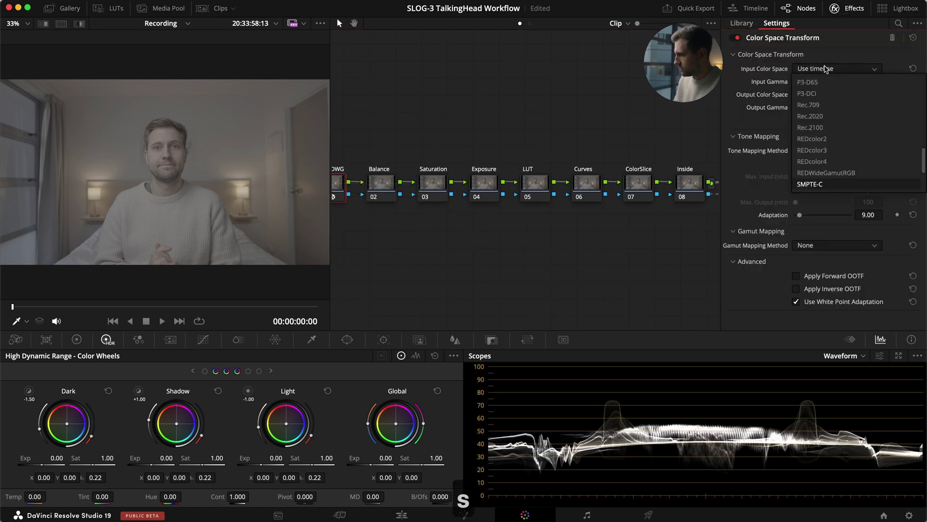
key("Down")
key("Down")
key("Down")
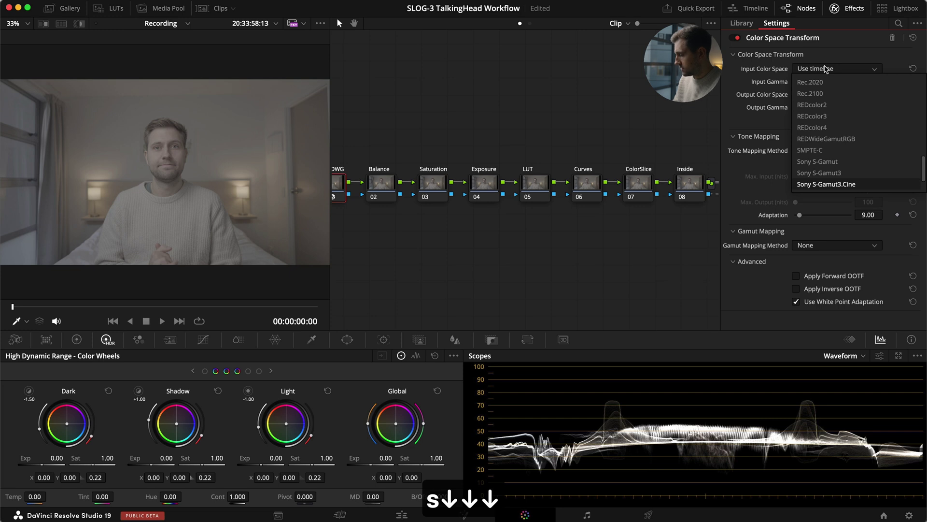
key("Return")
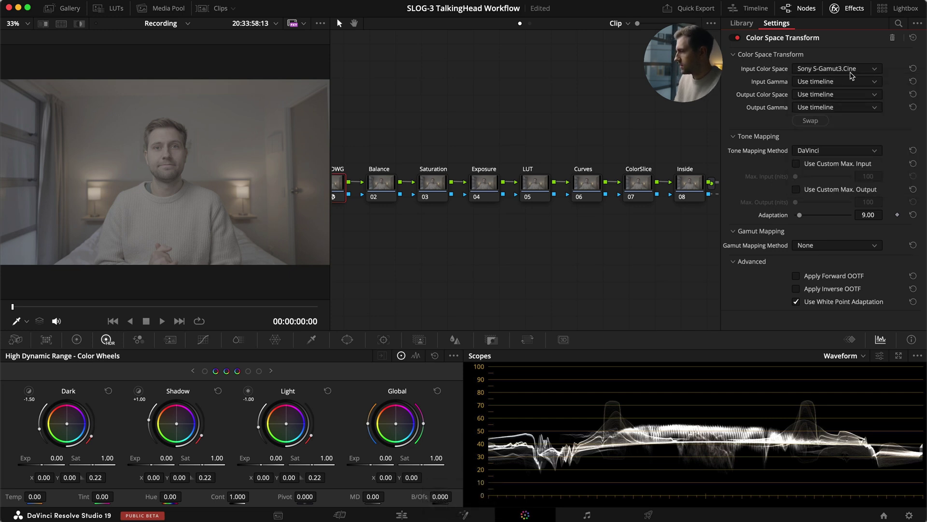
left_click(830, 82)
key("s")
key("Down")
key("Down")
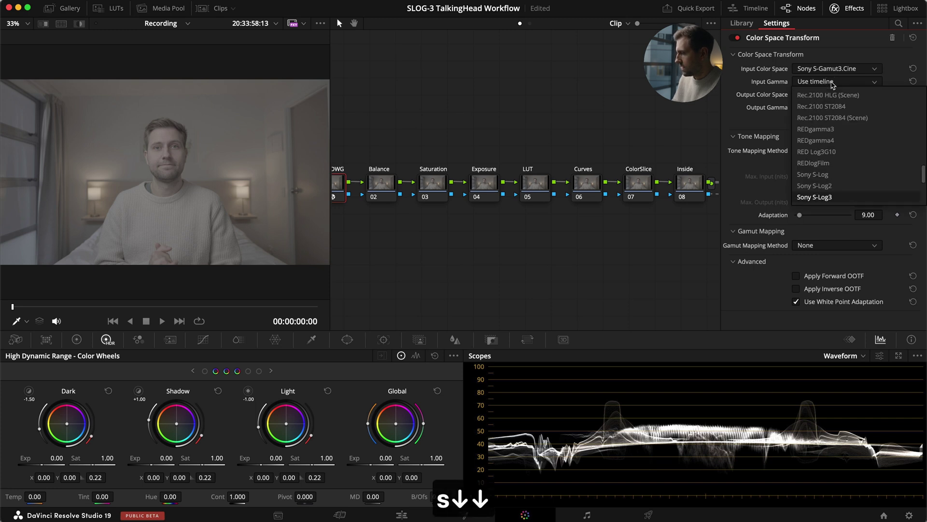
key("Return")
Step: Set the transform's output to DaVinci Wide Gamut with DaVinci Intermediate gamma
left_click(825, 95)
key("d")
key("Return")
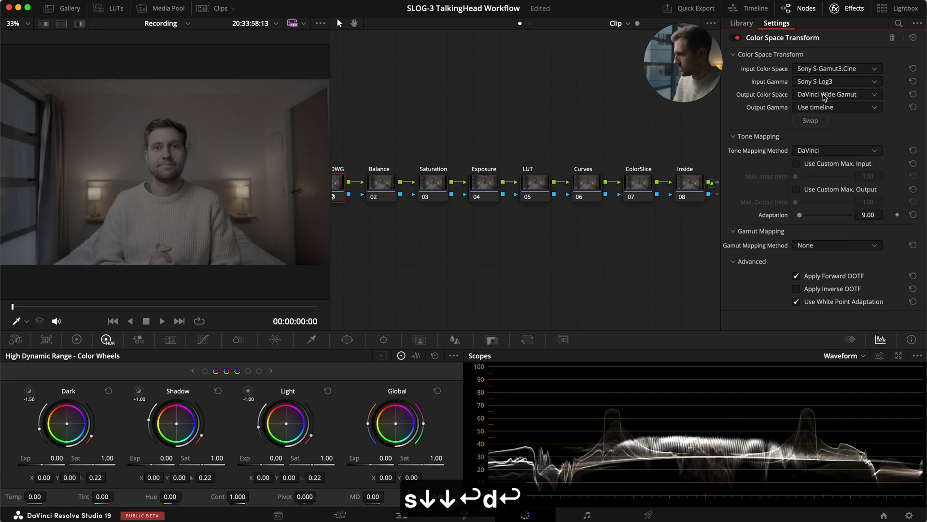
left_click(826, 107)
key("d")
key("Return")
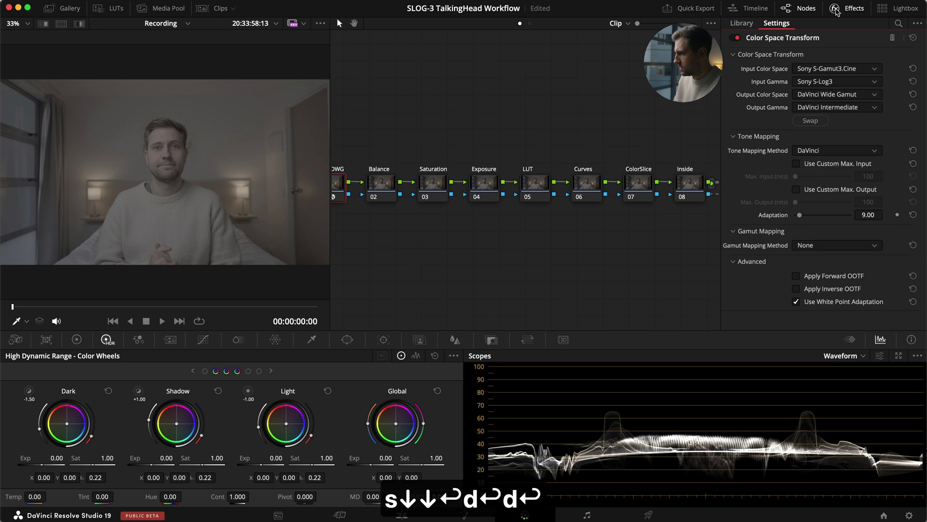
left_click(837, 12)
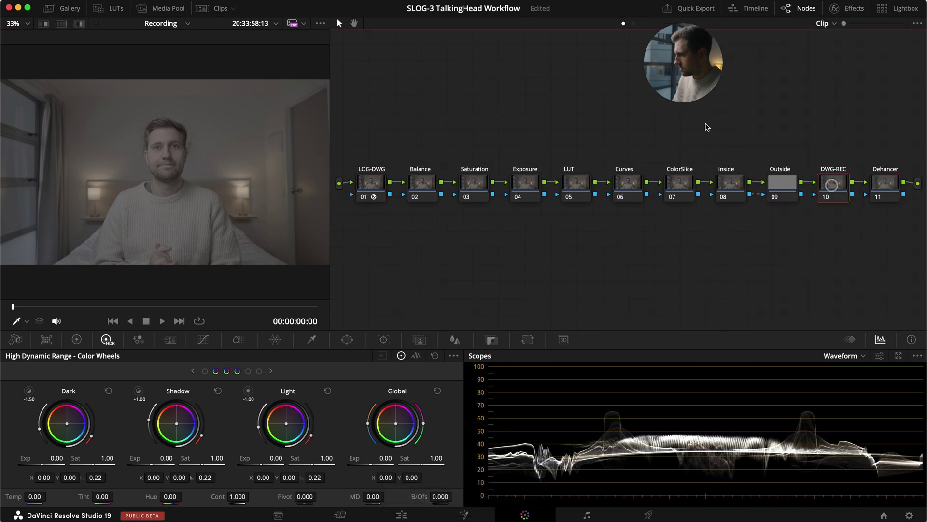
Step: Apply Color Space Transform to DWG-REC with input DaVinci Wide Gamut and DaVinci Intermediate
left_click(849, 9)
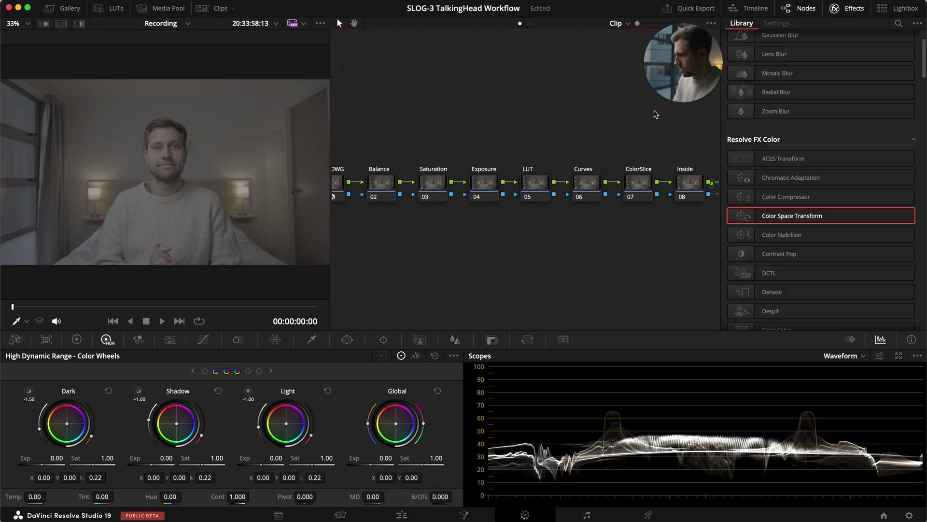
left_click_drag(769, 217, 659, 188)
left_click(812, 68)
key("d")
key("Return")
left_click(818, 81)
key("d")
key("Return")
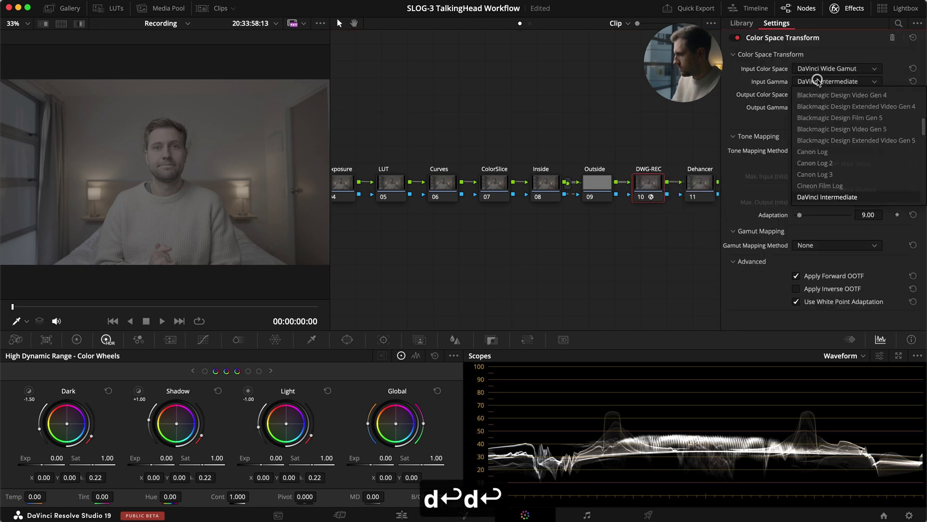
Step: Set the transform's output to Rec.709 with Gamma 2.4
left_click(817, 94)
key("r")
key("Return")
left_click(818, 107)
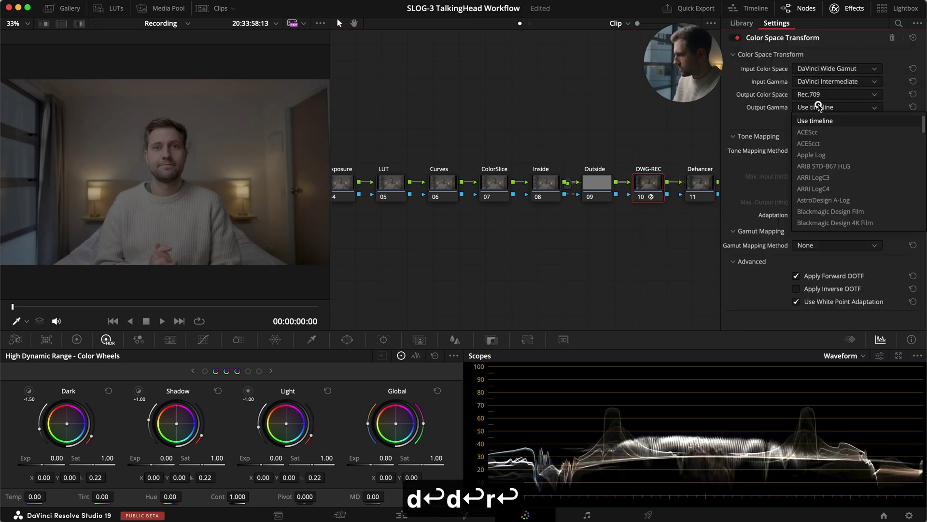
key("g")
key("Down")
key("Return")
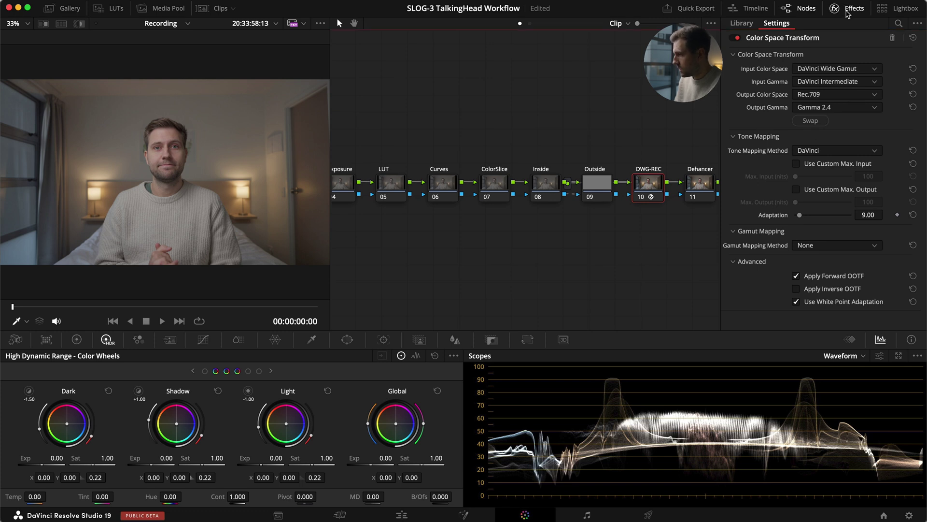
left_click(847, 11)
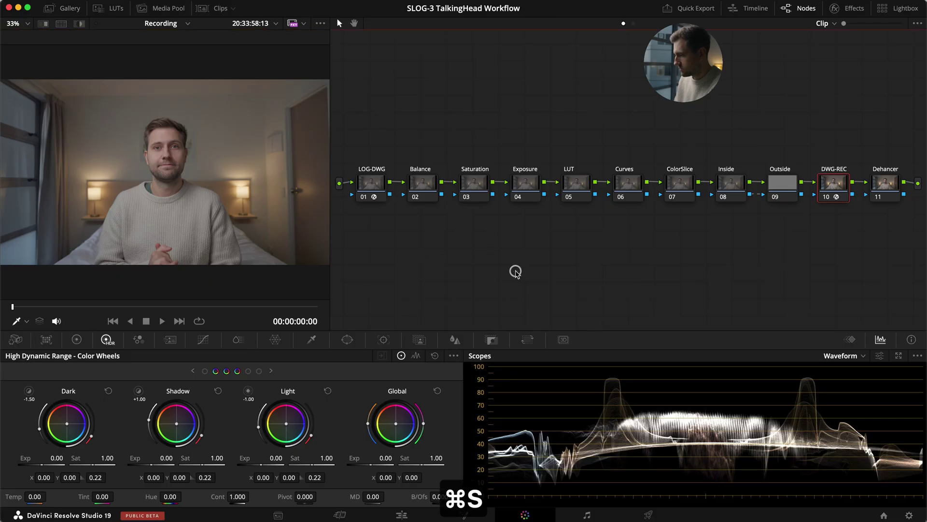
Step: Float the scopes into their own window, dock them back, and select the LUT node
key("super+shift+w")
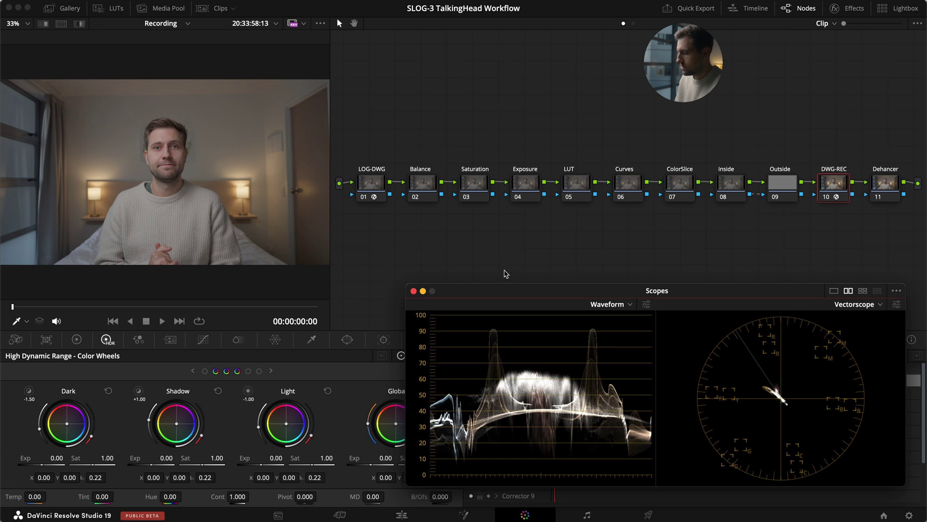
left_click(423, 291)
left_click(577, 183)
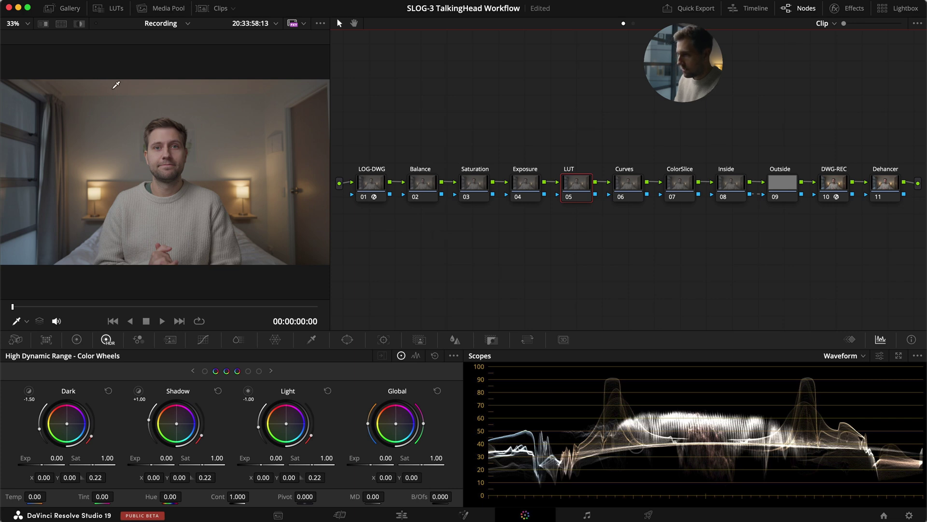
Step: Apply Everyday Cinematic 2 from the cinematic LUT folder to node 05, widen the node graph, and save
left_click(102, 8)
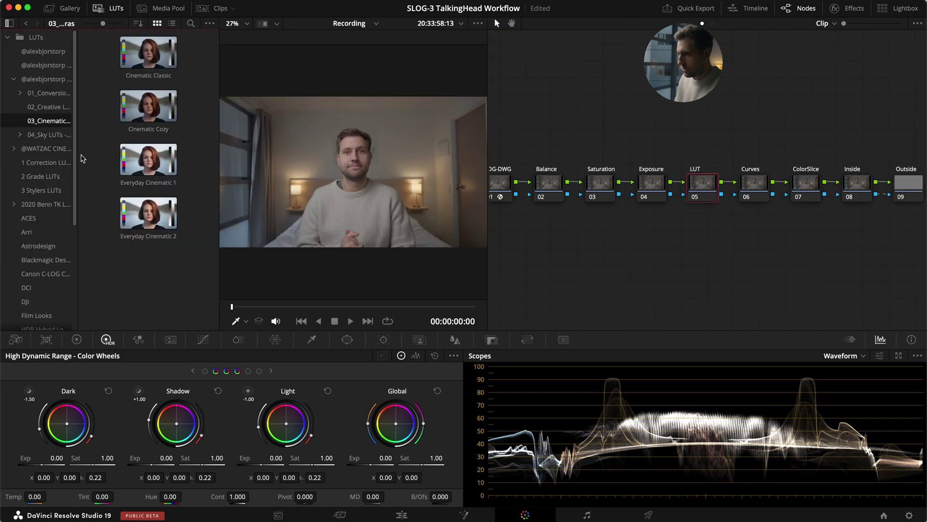
left_click(43, 78)
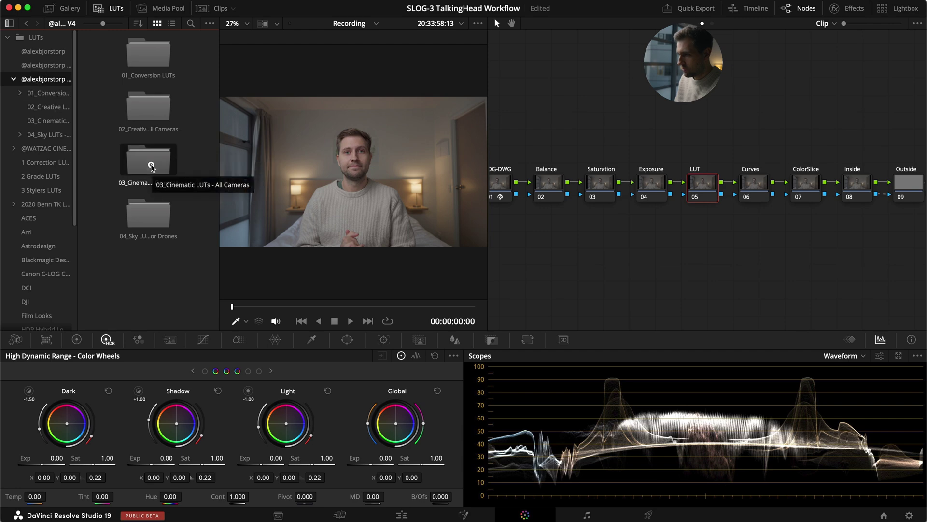
double_click(149, 164)
double_click(148, 213)
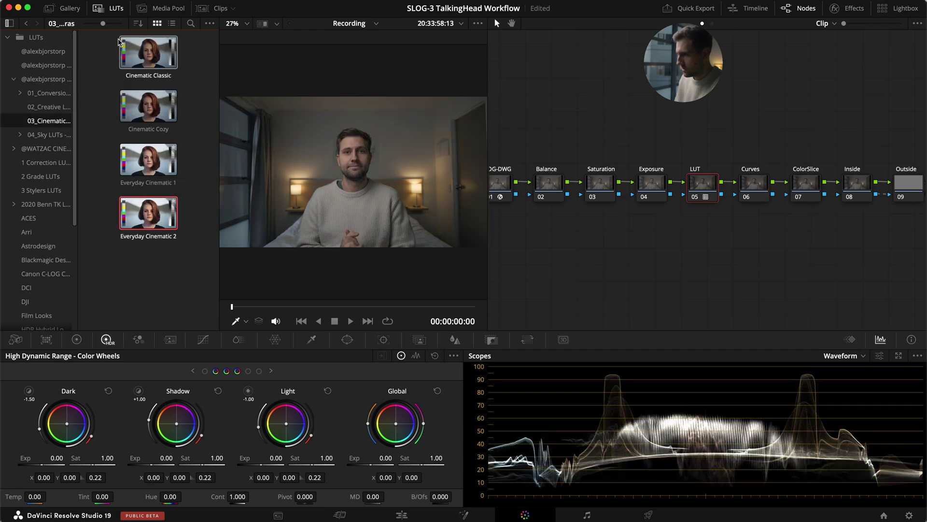
left_click(99, 10)
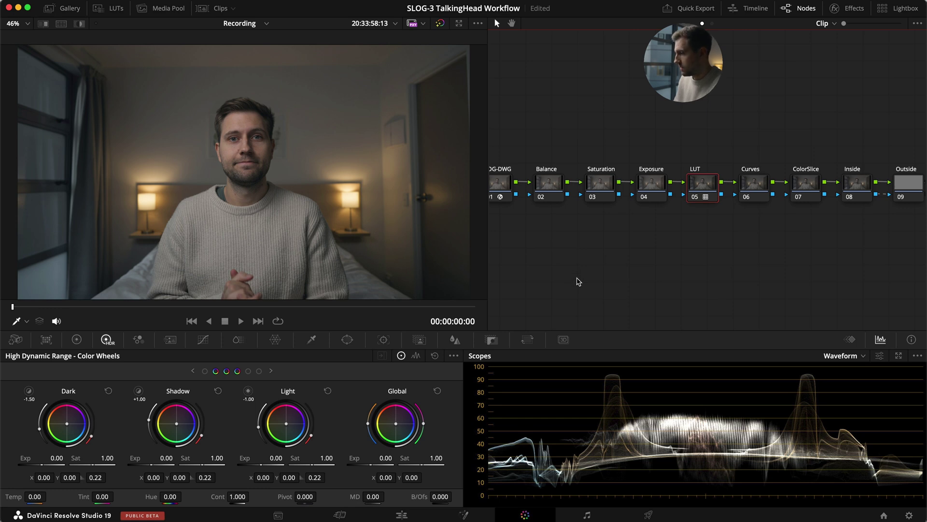
left_click_drag(487, 248, 353, 248)
key("super+s")
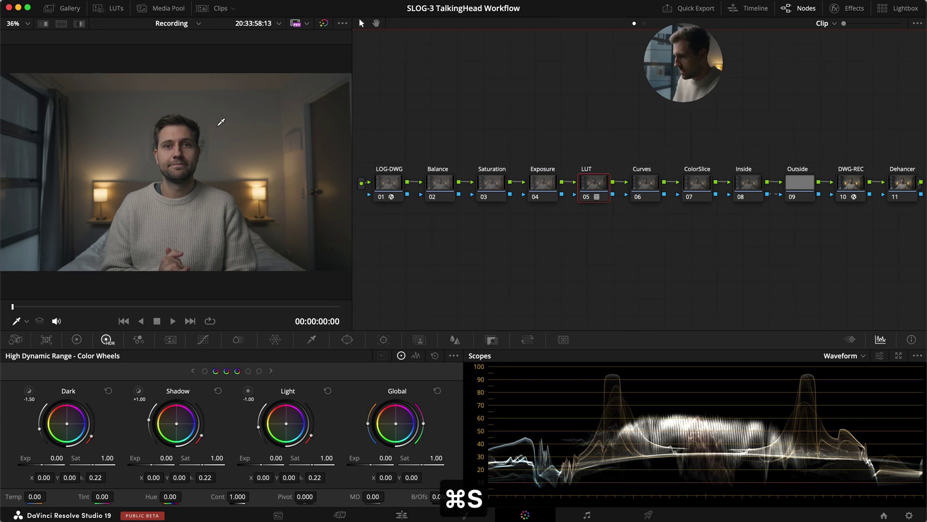
Step: Compare with the grade bypassed, select the Exposure node, and sample the face
key("super+d")
key("super+d")
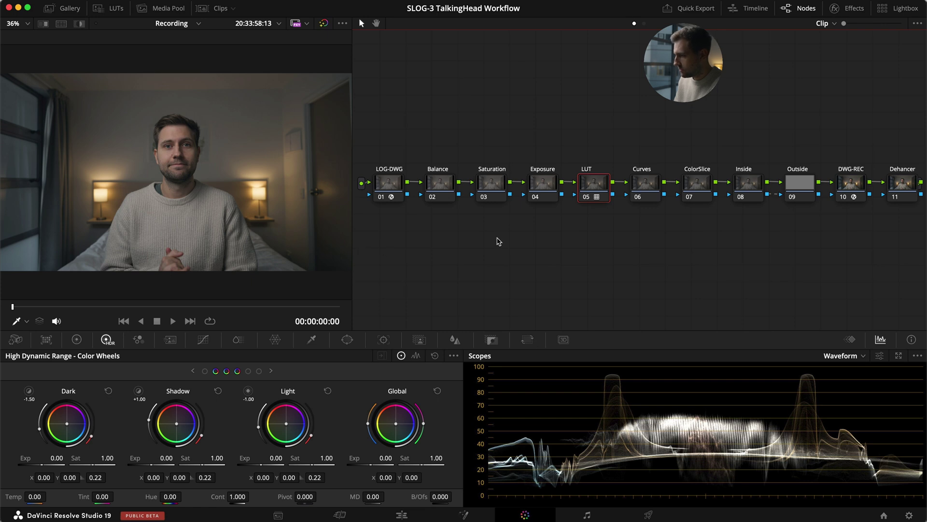
left_click(543, 183)
left_click(177, 128)
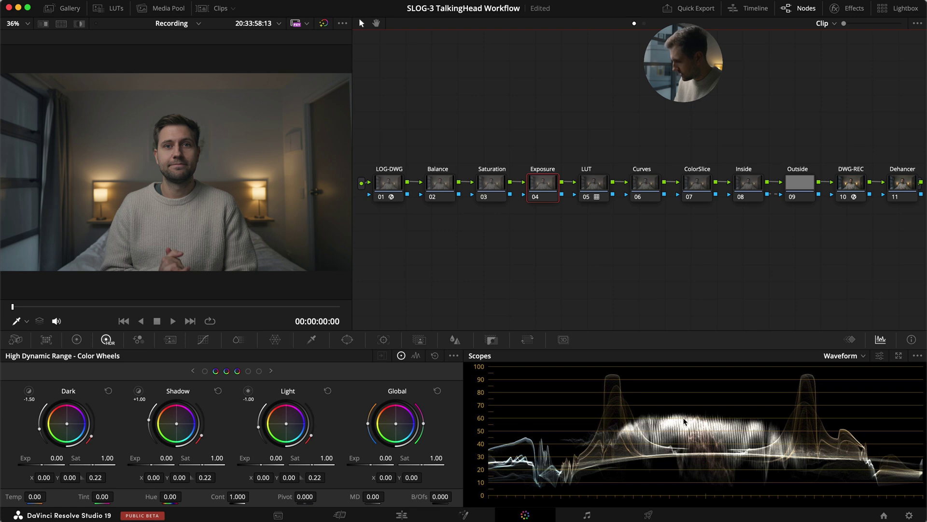
Step: Adjust the scope display and face-sampling options, then show the Primaries color wheels
left_click(880, 355)
left_click(880, 356)
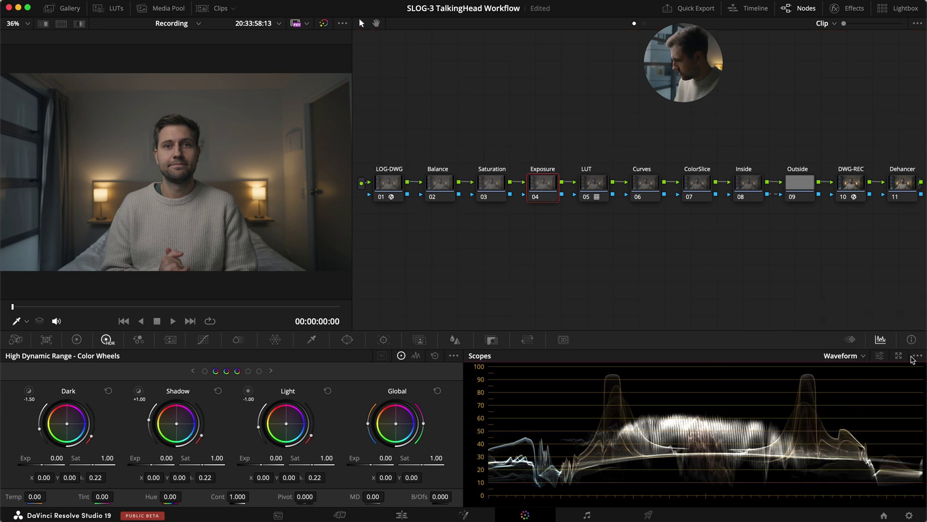
left_click(915, 356)
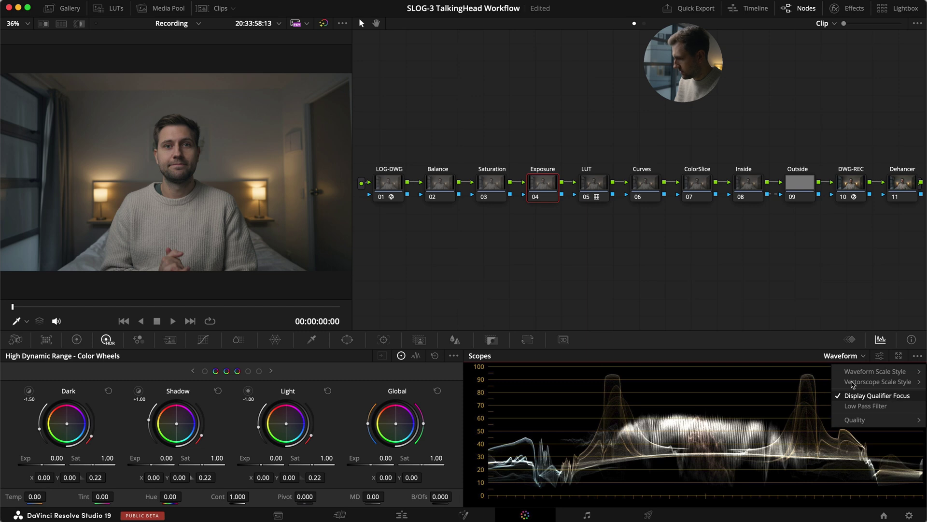
left_click(702, 304)
left_click(19, 321)
left_click(38, 347)
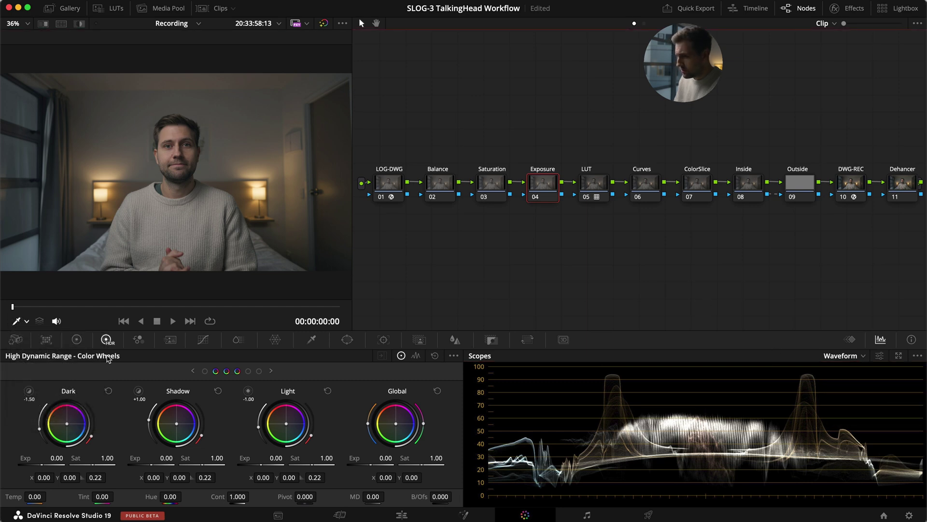
left_click(78, 339)
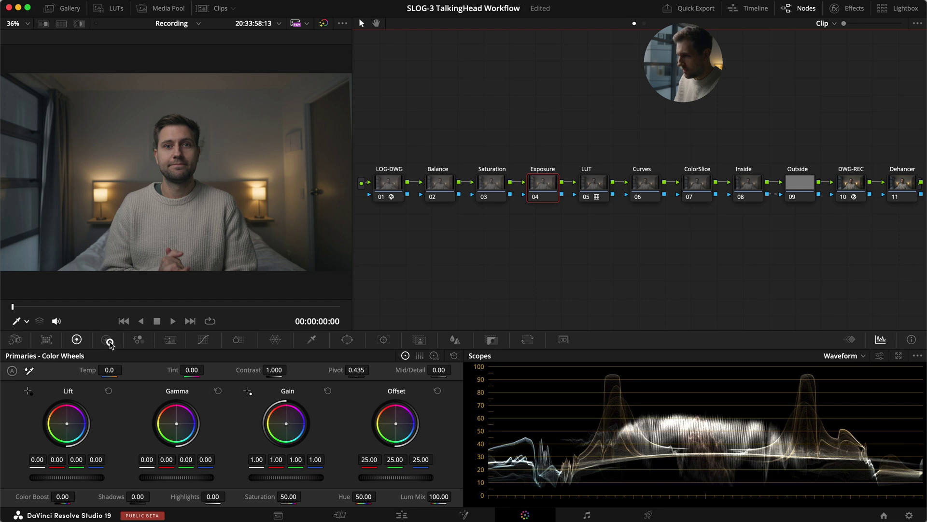
Step: Set the HDR Global exposure to 0.50, compare before/after, and save the project
left_click(109, 342)
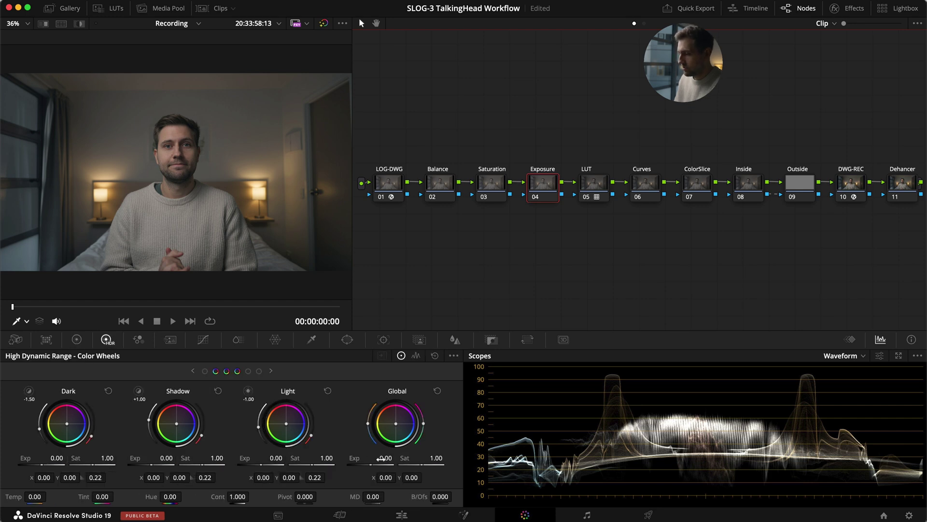
left_click(382, 458)
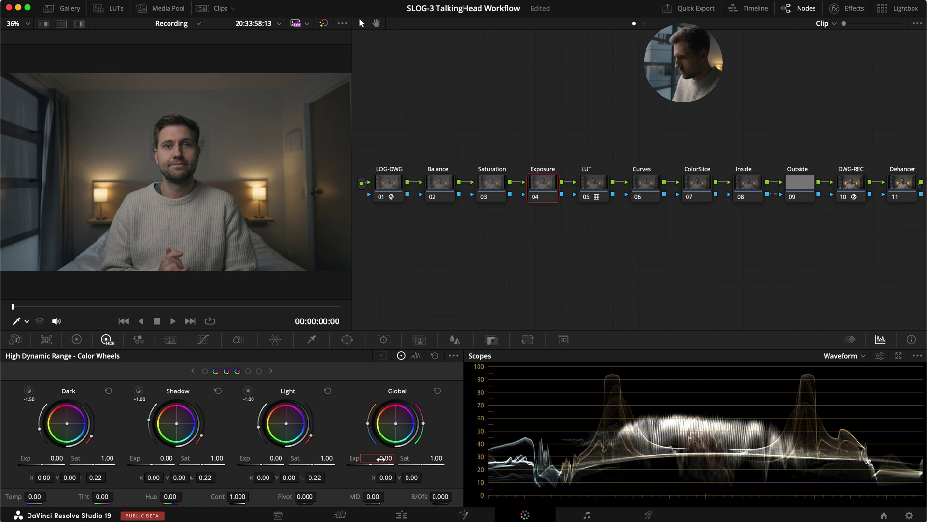
type(".5")
key("Return")
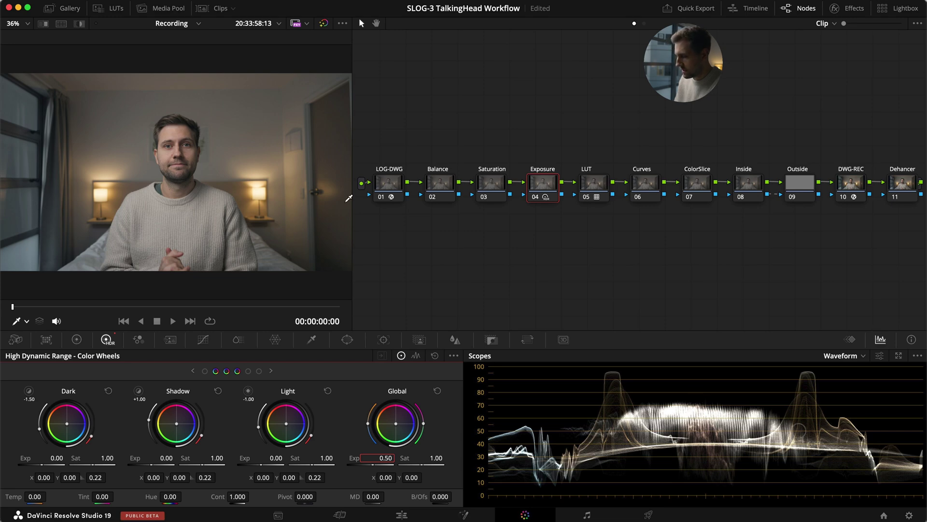
key("super+d")
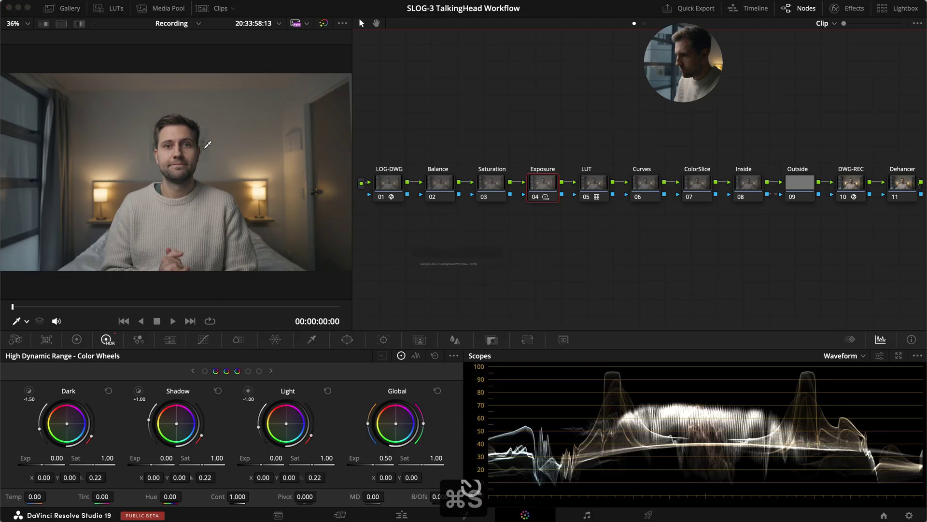
key("super+s")
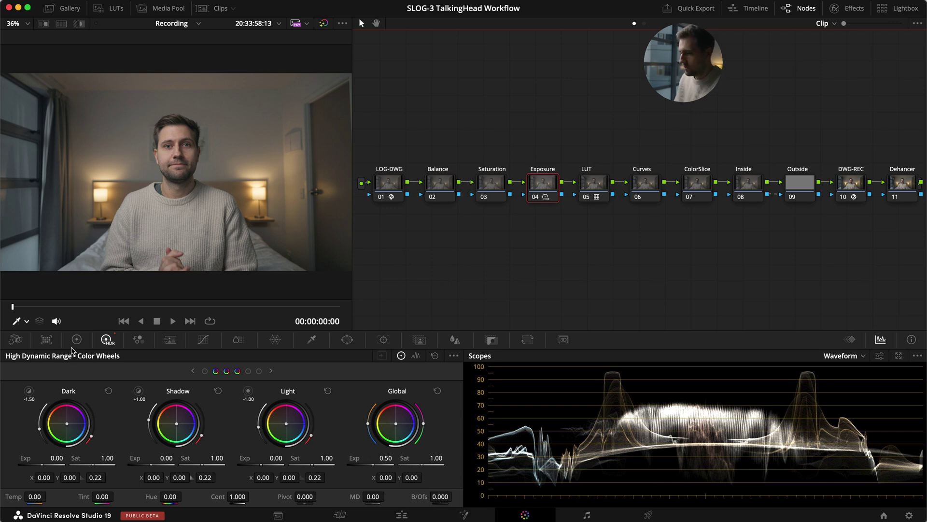
Step: Switch between the Primary and HDR wheels and check the wheel panel options
left_click(76, 339)
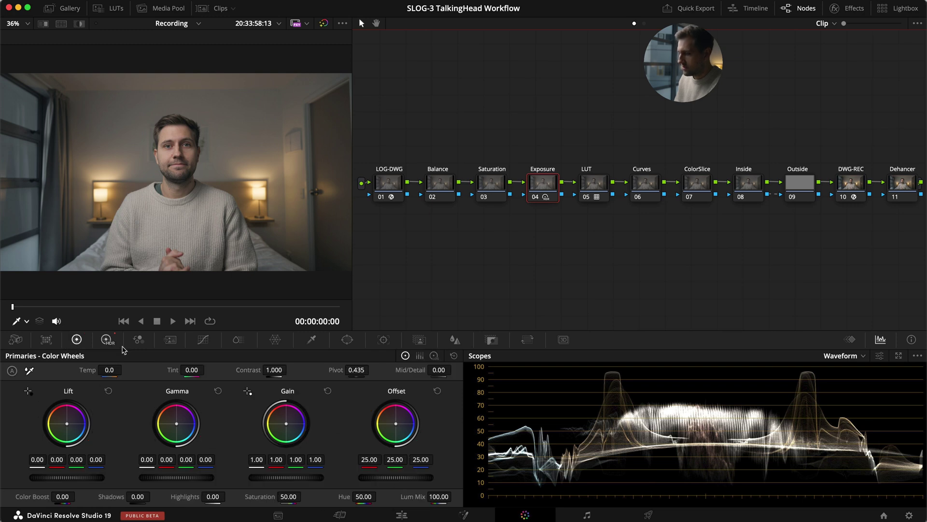
left_click(108, 339)
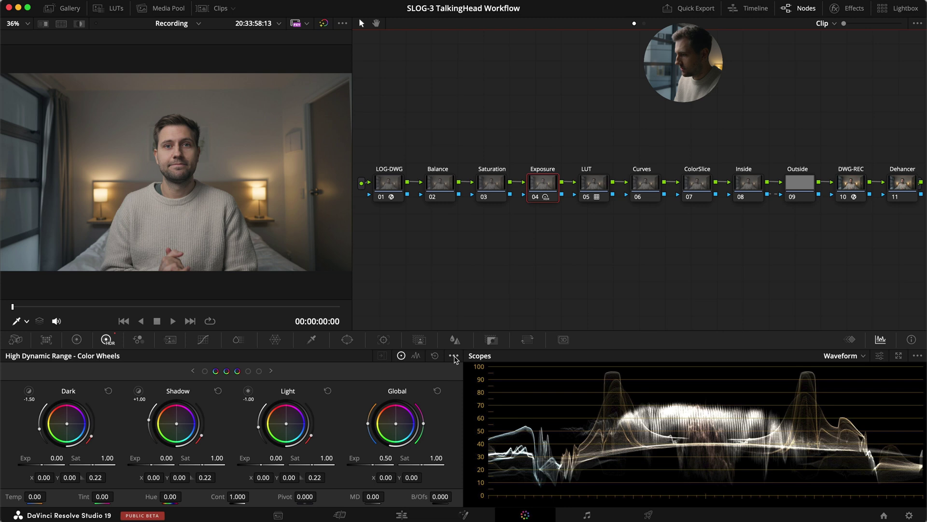
left_click(454, 356)
left_click(454, 356)
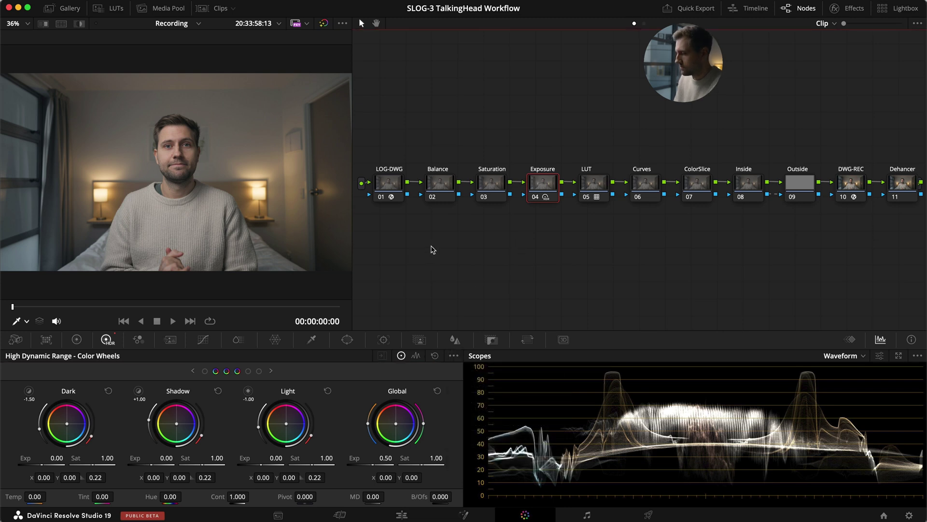
Step: Save, float the waveform and vectorscope, lift the midtones slightly with a custom curve, then select Balance
key("super+s")
key("super+shift+w")
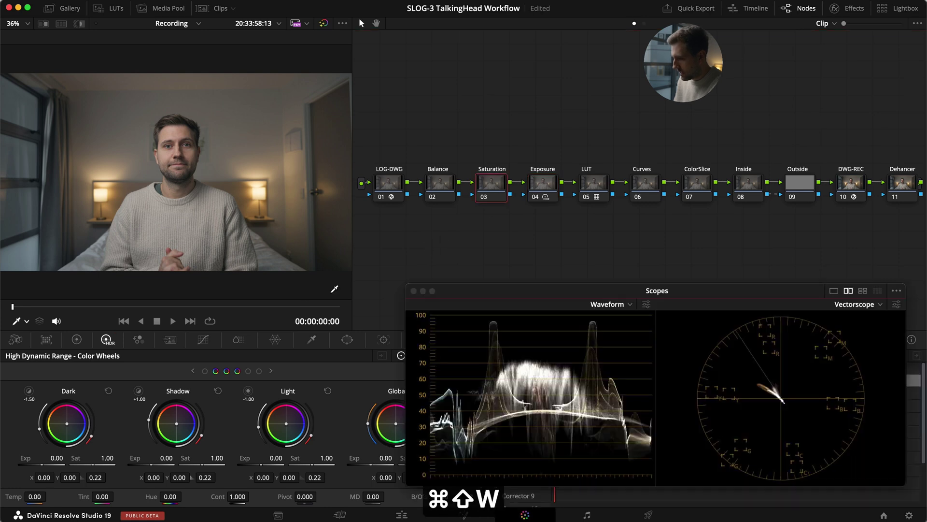
left_click(203, 339)
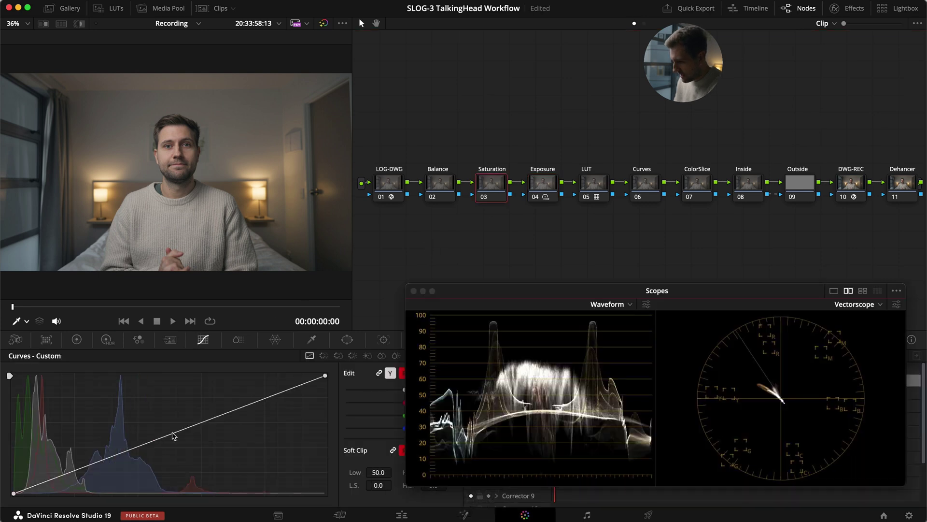
left_click_drag(173, 434, 176, 426)
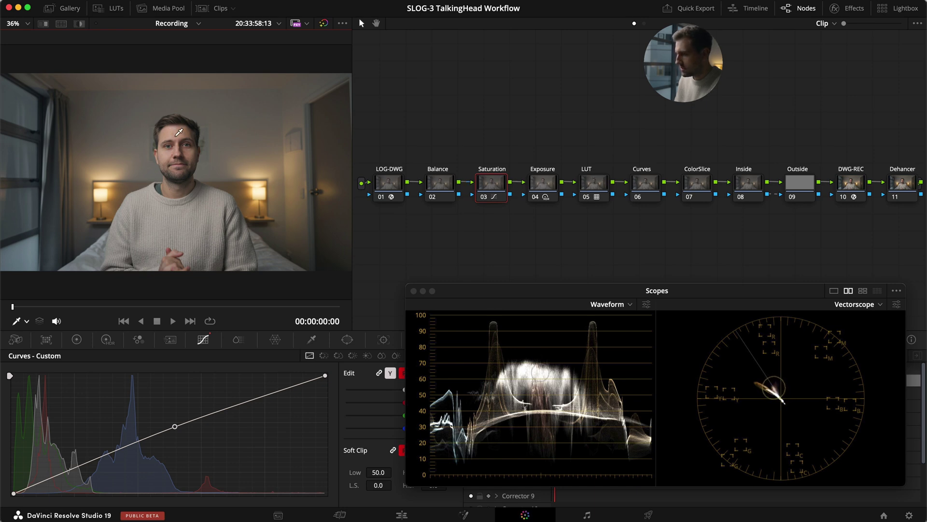
left_click(440, 184)
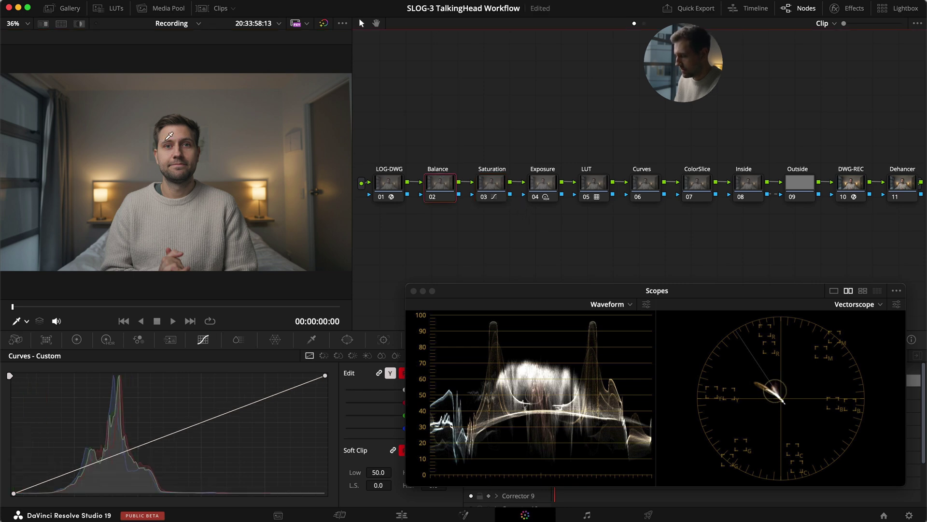
Step: Lower the Balance node's Hue in the Primaries color wheels from 50 to 49.00
scroll(169, 136, "up", 3)
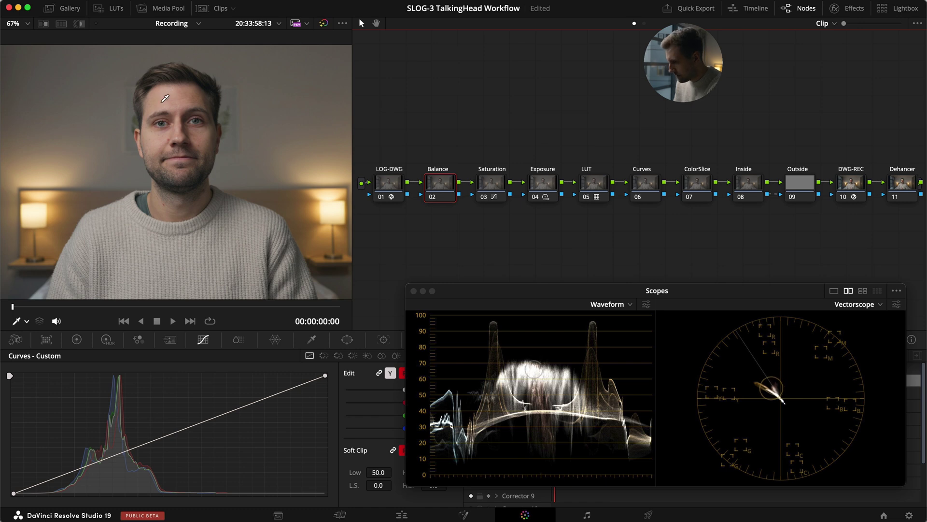
left_click(77, 339)
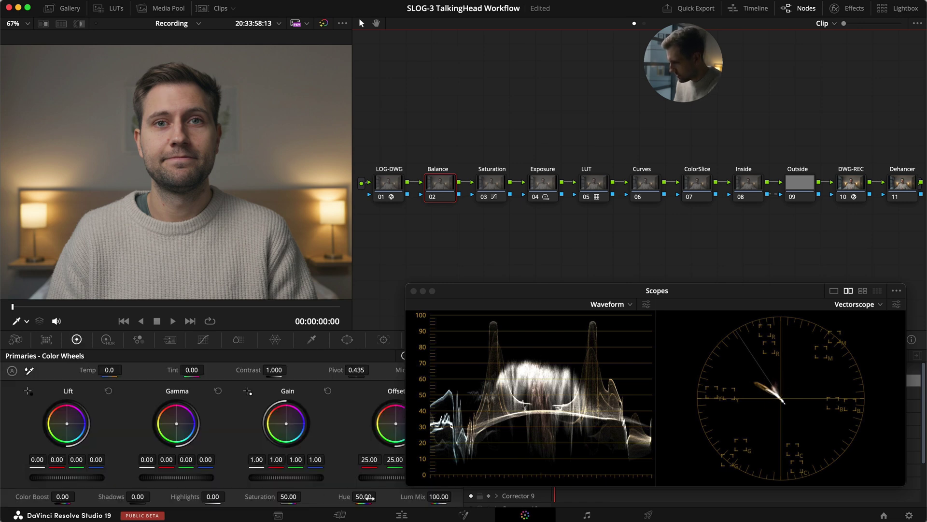
left_click_drag(366, 496, 364, 497)
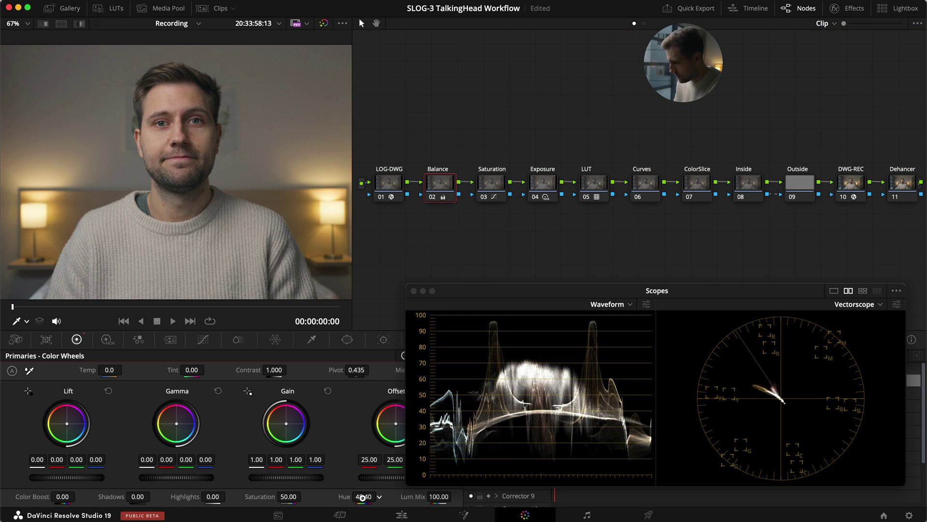
left_click_drag(363, 497, 365, 498)
Step: Compare the grade with Balance bypassed, save the project, then bypass nodes 02–05 together
key("super+d")
key("super+d")
key("super+d")
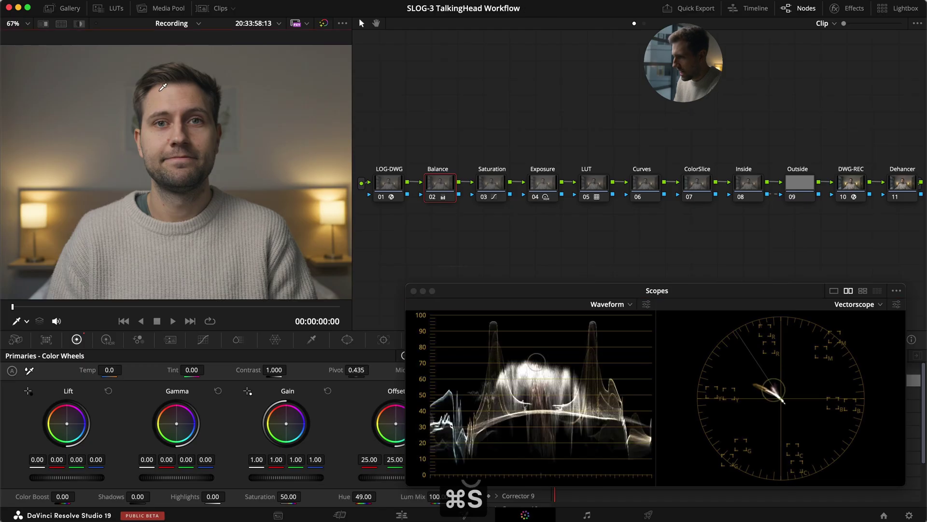
key("super+d")
key("super+d")
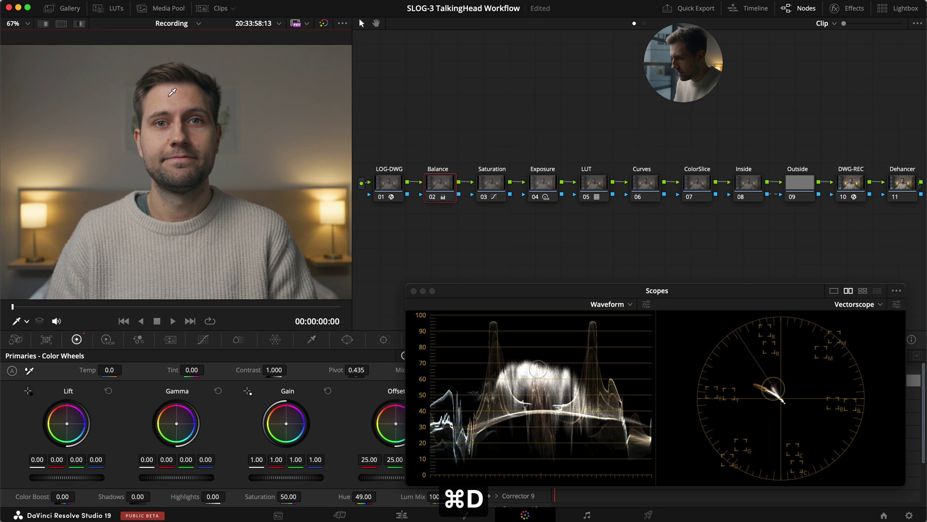
scroll(172, 92, "up", 5)
key("super+d")
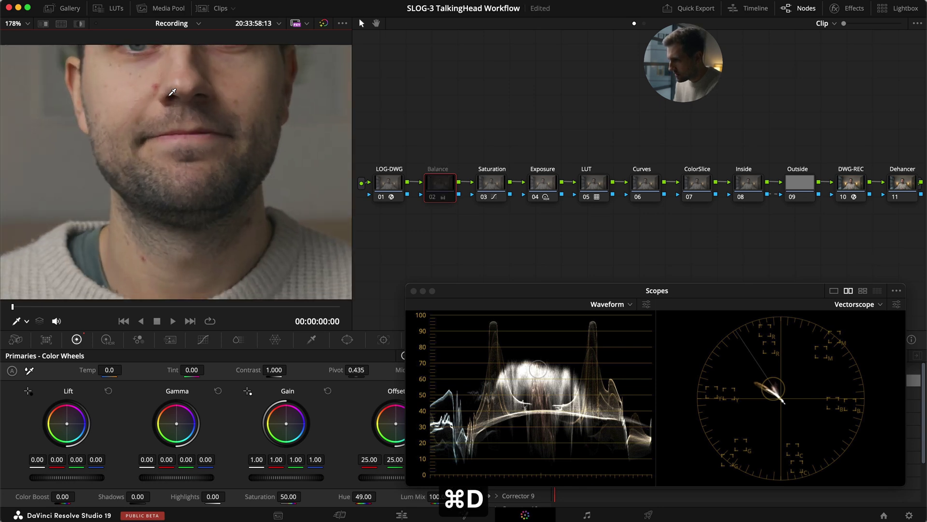
key("super+d")
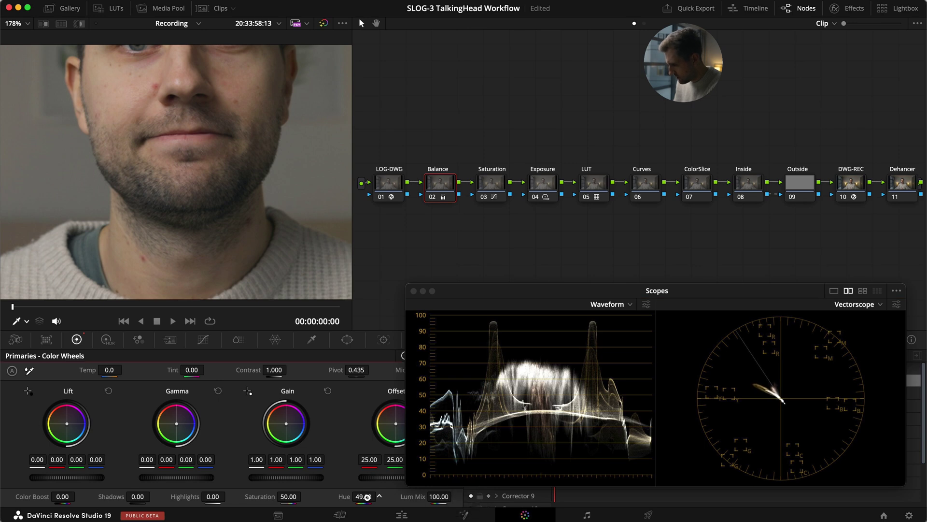
key("super+d")
key("super+d")
key("super+s")
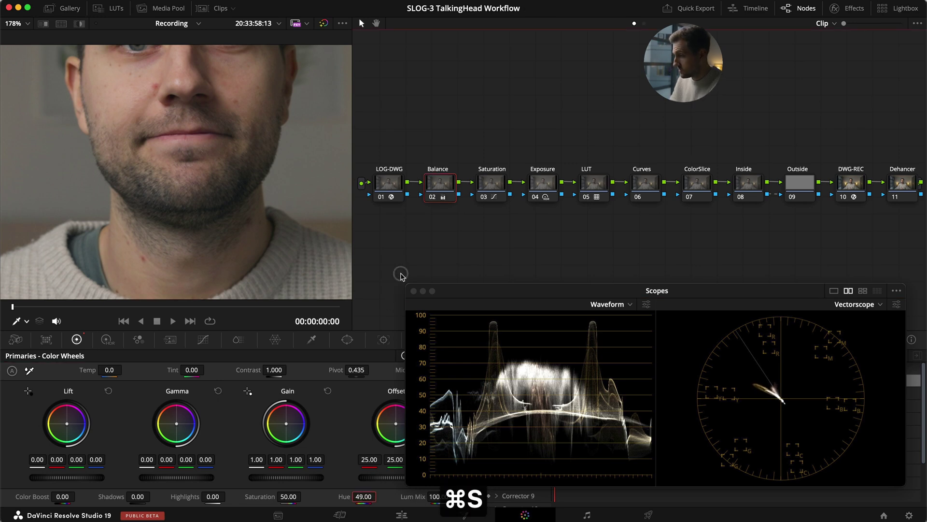
key("shift+z")
key("super+s")
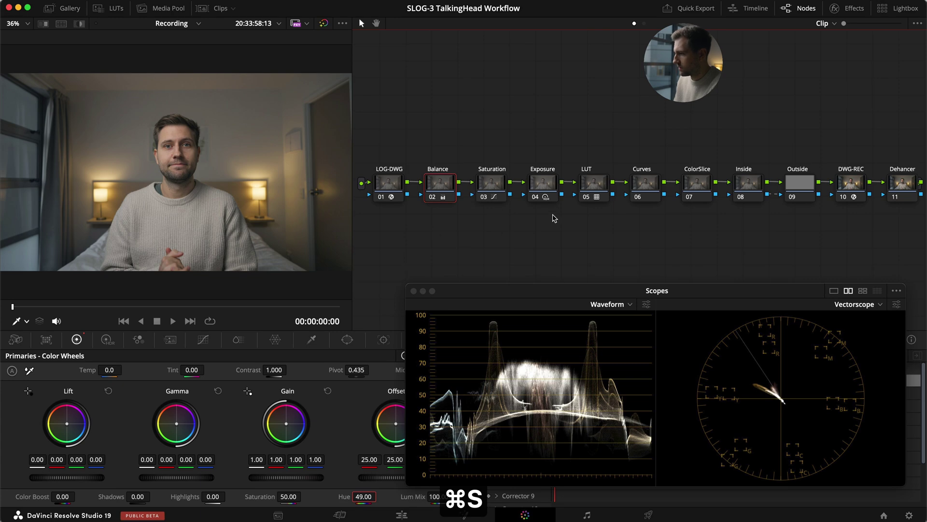
left_click_drag(598, 220, 418, 165)
key("super+d")
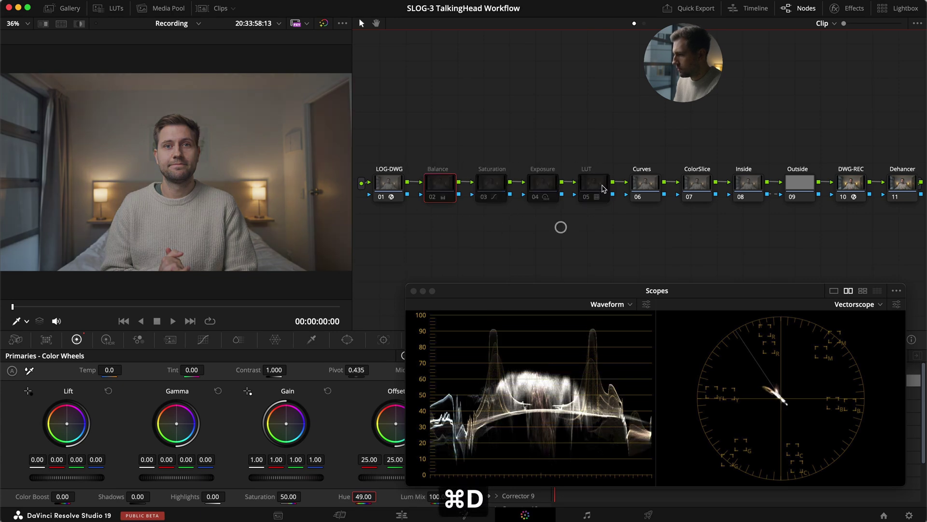
Step: Re-enable the LUT, Exposure, Saturation and Balance nodes one by one and save the project
left_click(600, 187)
key("super+d")
left_click(539, 181)
key("super+d")
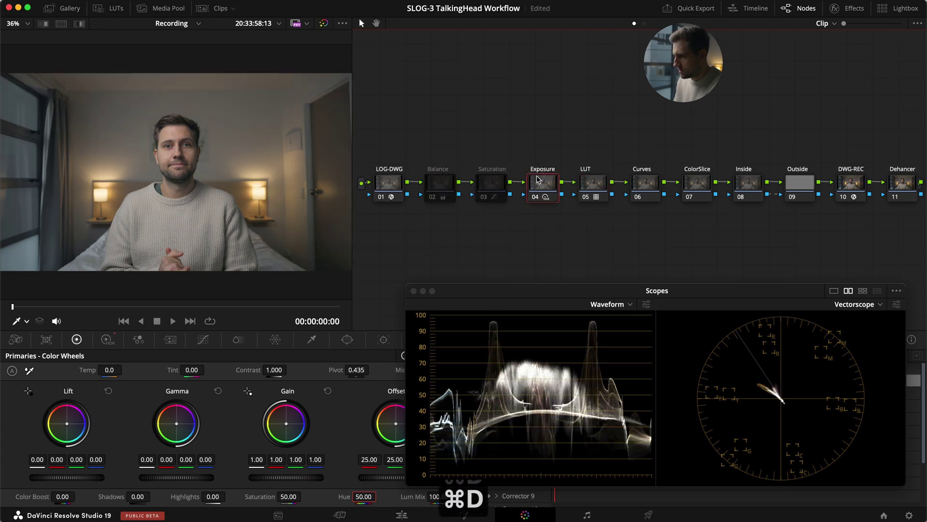
left_click(499, 191)
key("super+d")
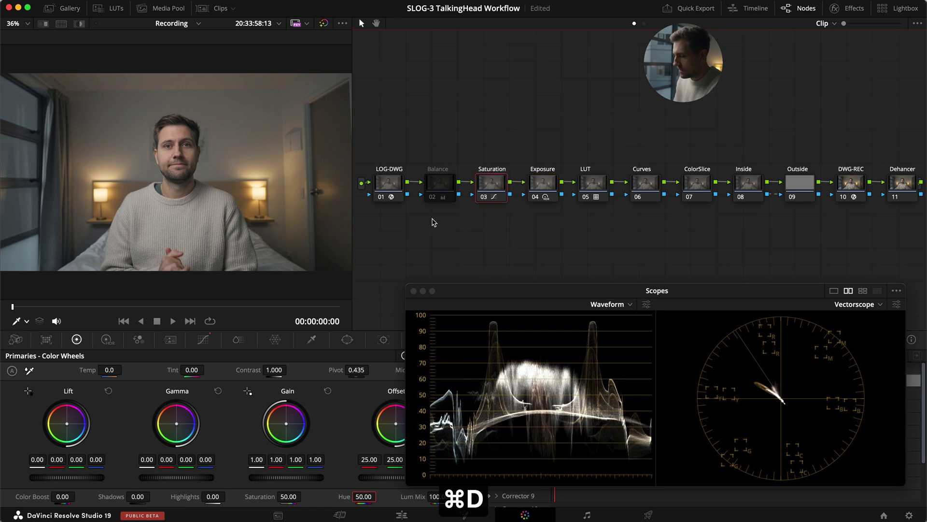
left_click(439, 189)
key("super+d")
key("super+d")
key("super+d")
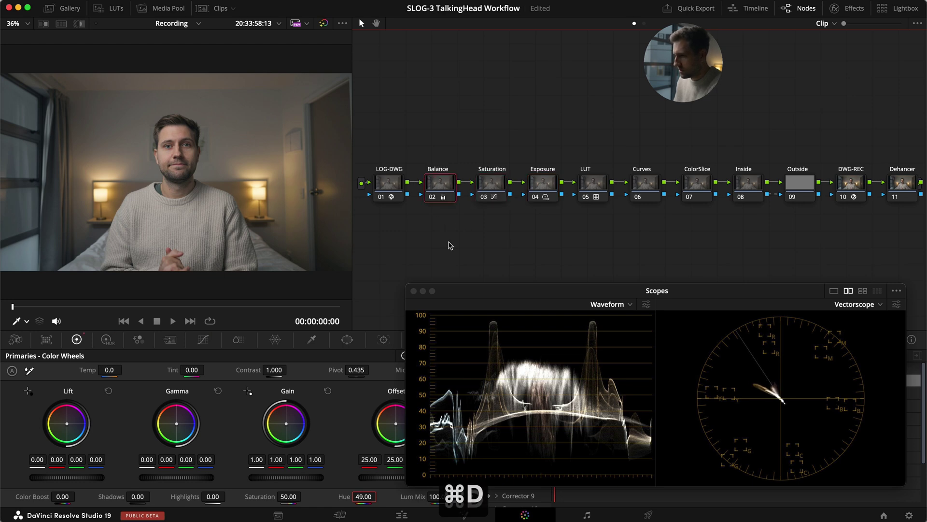
key("super+s")
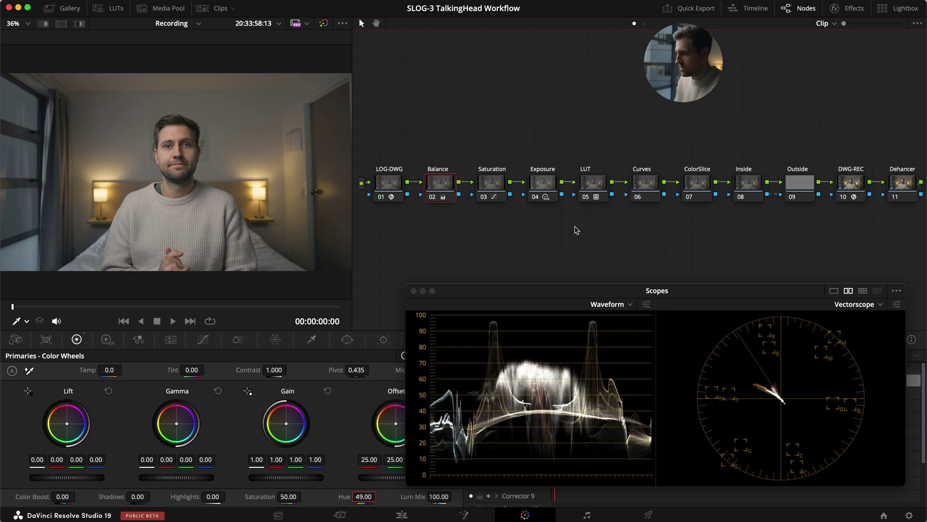
left_click(646, 184)
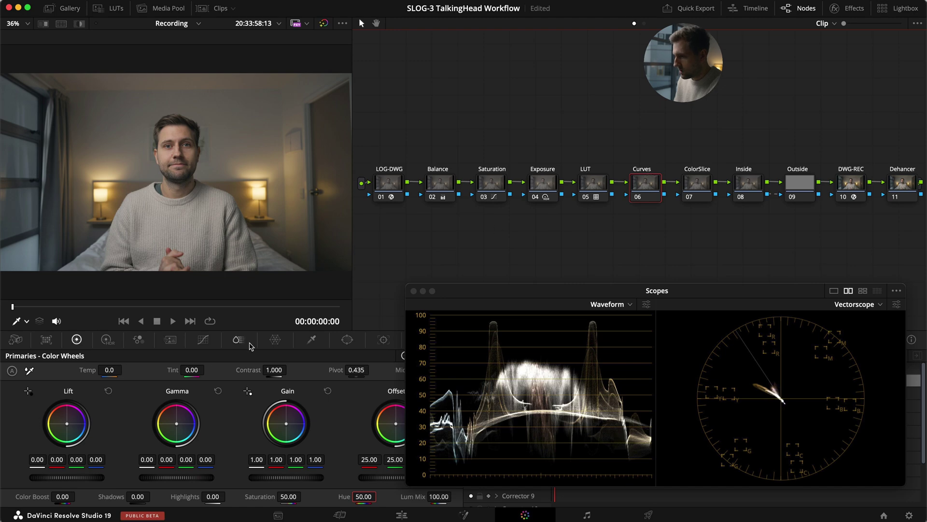
Step: Open the Curves palette and zoom the viewer in on the presenter's face
left_click(203, 339)
scroll(201, 205, "up", 5)
scroll(202, 206, "up", 2)
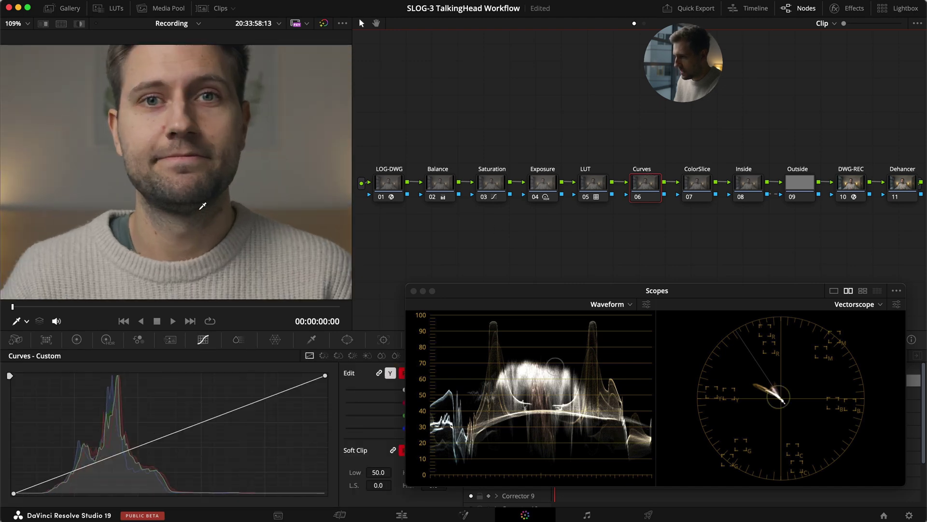
scroll(203, 207, "up", 4)
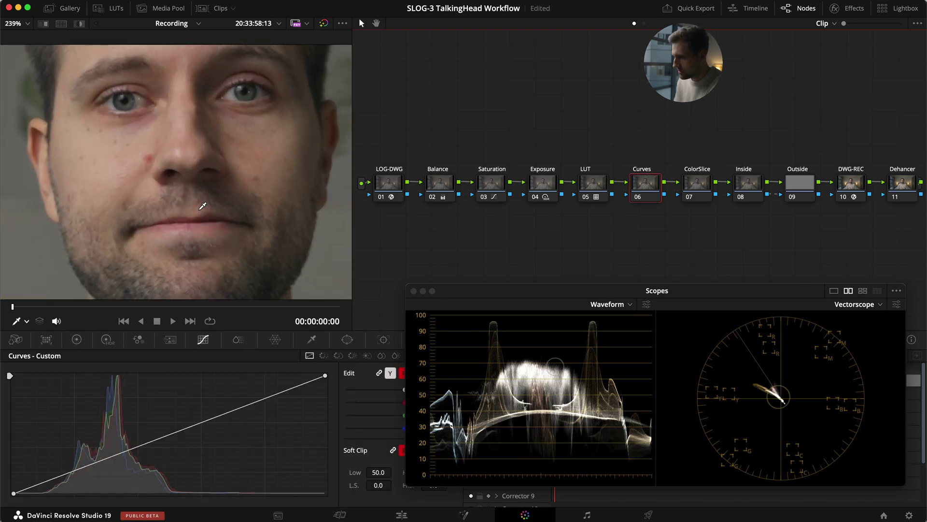
scroll(202, 206, "down", 2)
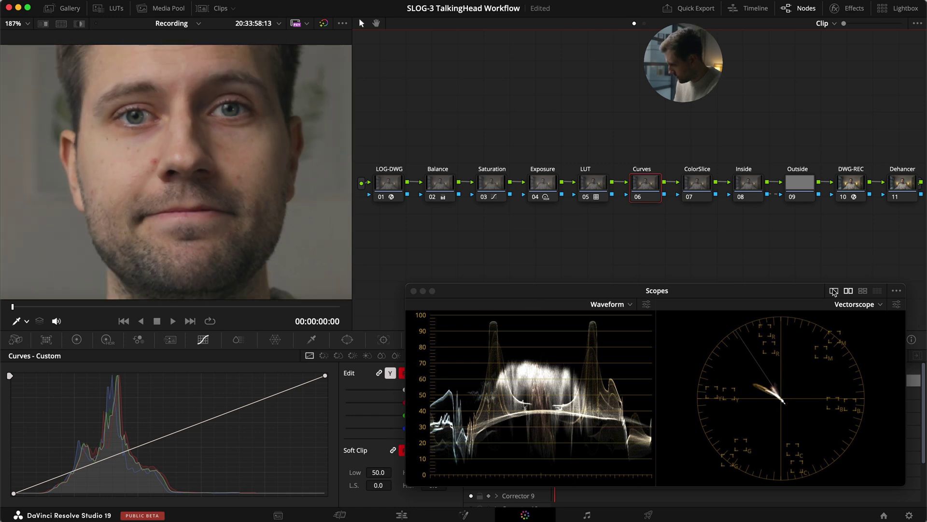
Step: Show a single large Vectorscope over the node graph and select the Hue vs Hue curve
left_click(834, 291)
left_click(845, 306)
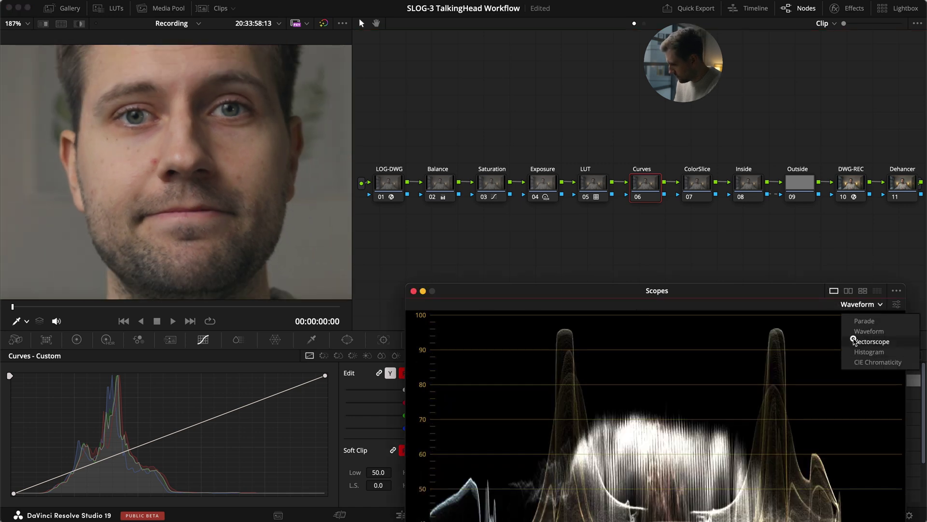
left_click(854, 338)
left_click_drag(688, 286, 711, 217)
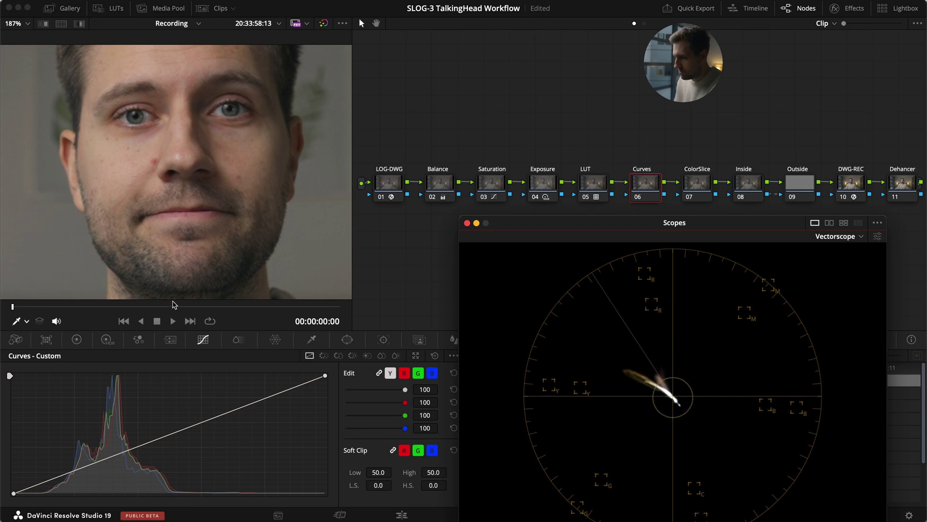
left_click(323, 356)
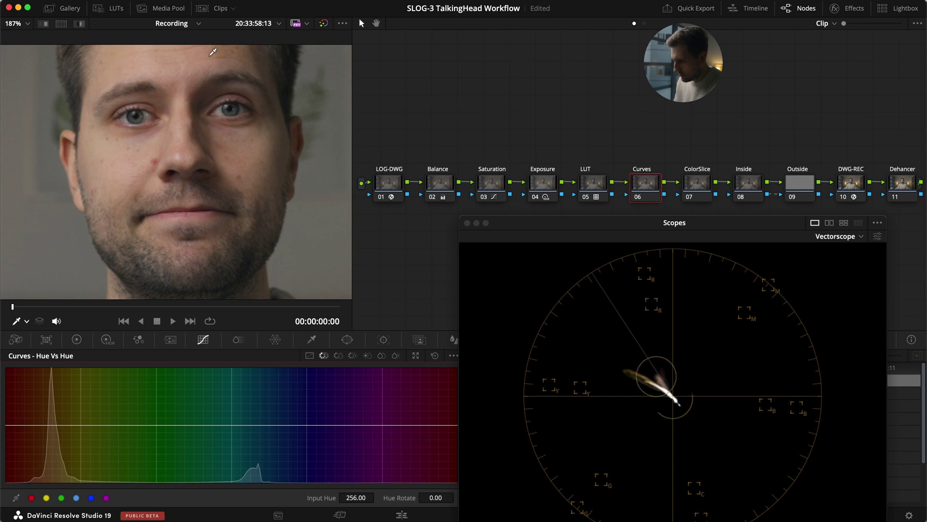
Step: Sample the cheek's skin hue onto the Hue vs Hue curve and rotate it by -8
left_click(129, 157)
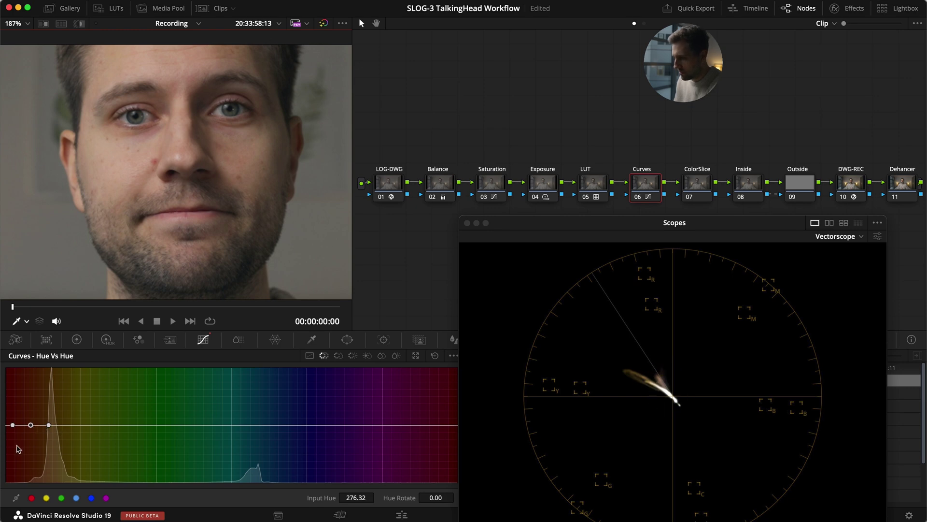
left_click_drag(32, 425, 22, 430)
left_click(443, 498)
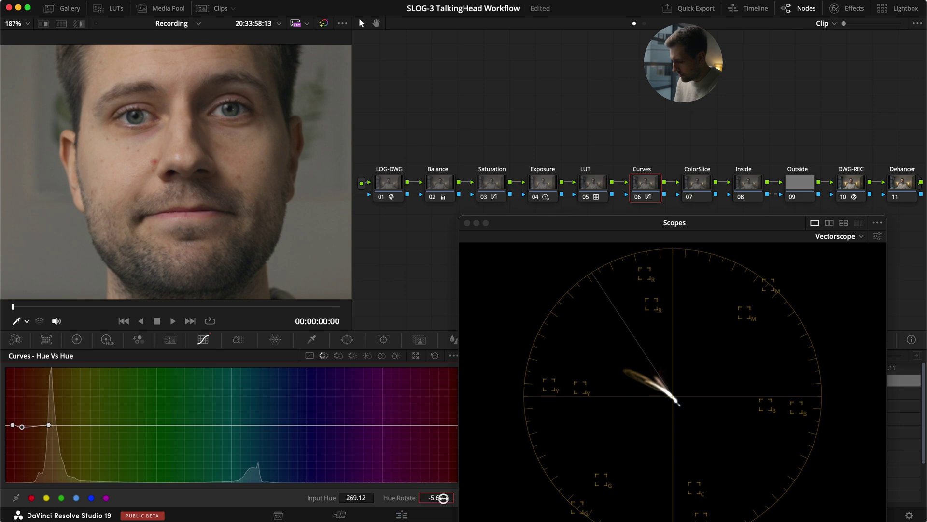
type("-8")
key("Return")
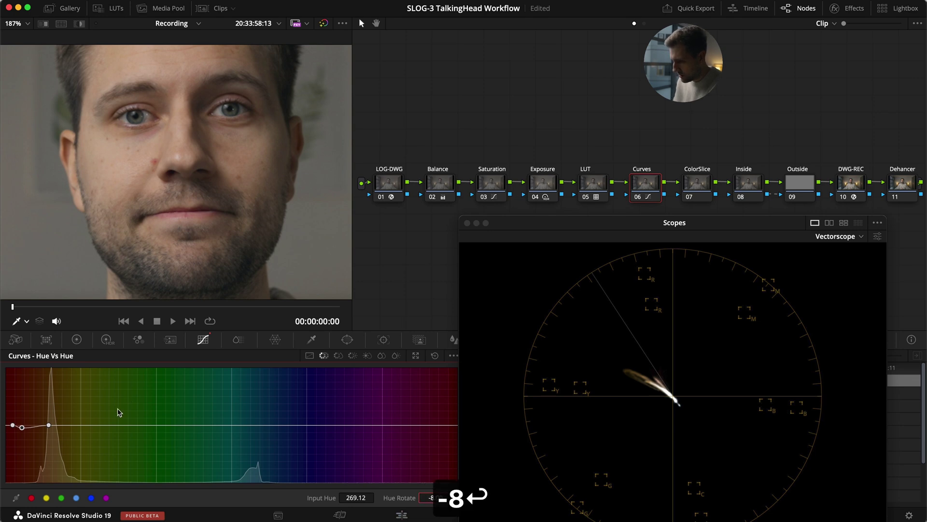
Step: Add a neighbouring hue point with a slight rotation and compare the Curves node on and off
left_click(37, 425)
left_click(435, 498)
type("42")
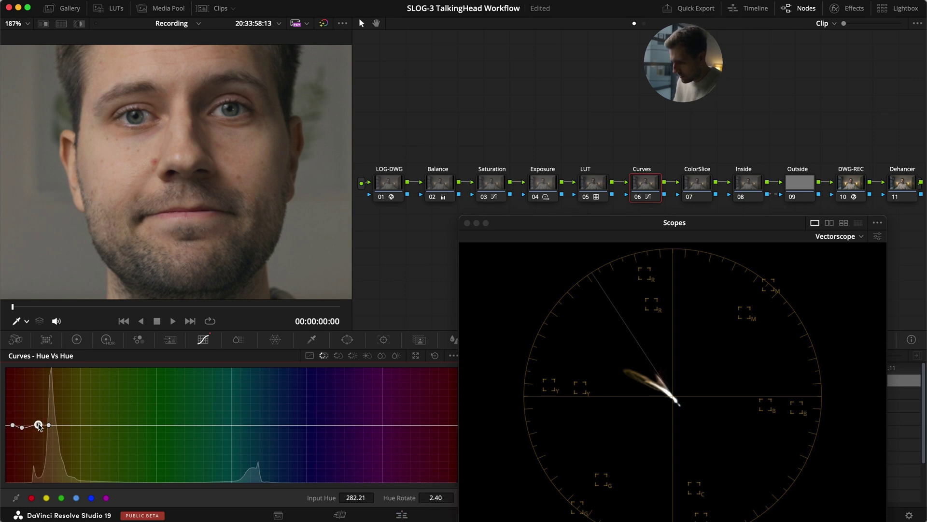
type("4")
key("Return")
key("cmd+d")
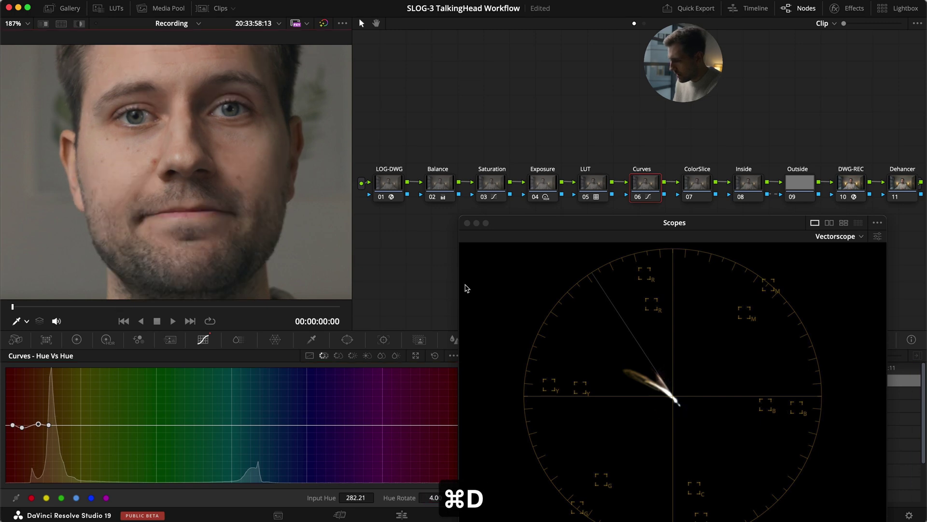
key("super+d")
key("super+d")
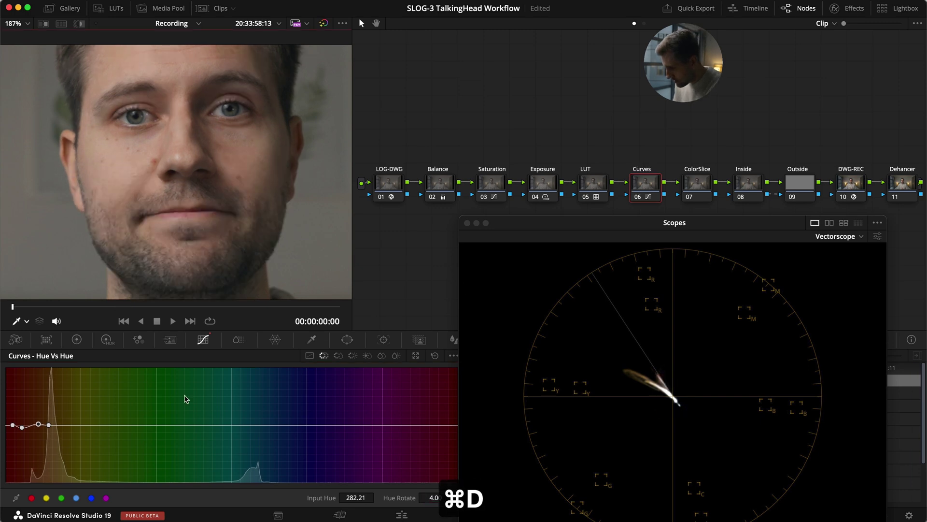
Step: Reset the neighbouring point's rotation to 0 and recheck the -8 skin shift against bypass
left_click(437, 497)
type("0")
key("Return")
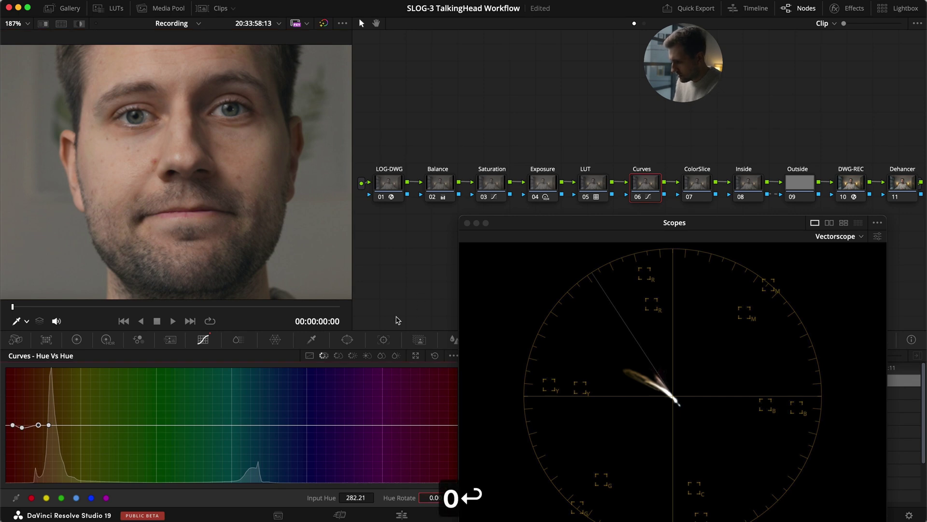
left_click(22, 427)
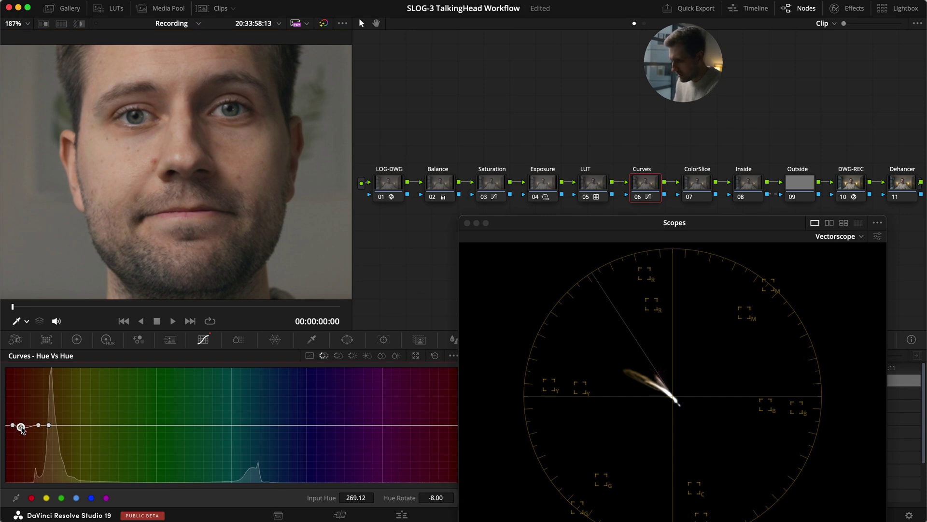
key("super+d")
key("super+d")
key("super+d")
key("super+d")
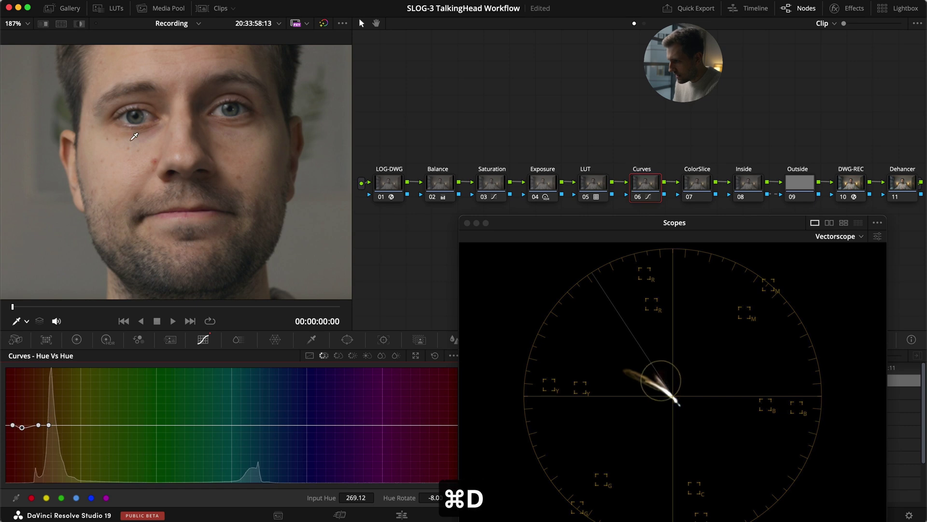
key("super+d")
key("super+d")
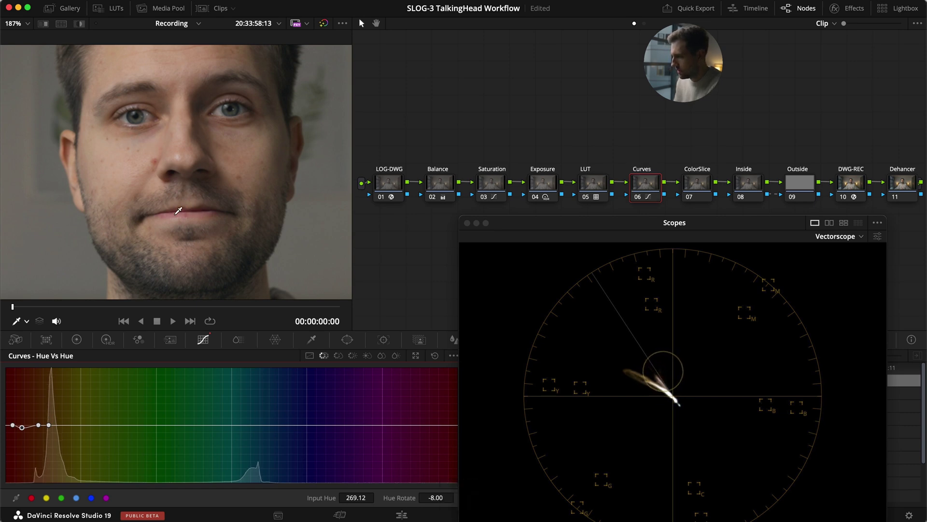
left_click(877, 236)
Step: Brighten the vectorscope trace, compare the Curves node on and off, and save
left_click_drag(815, 390, 847, 390)
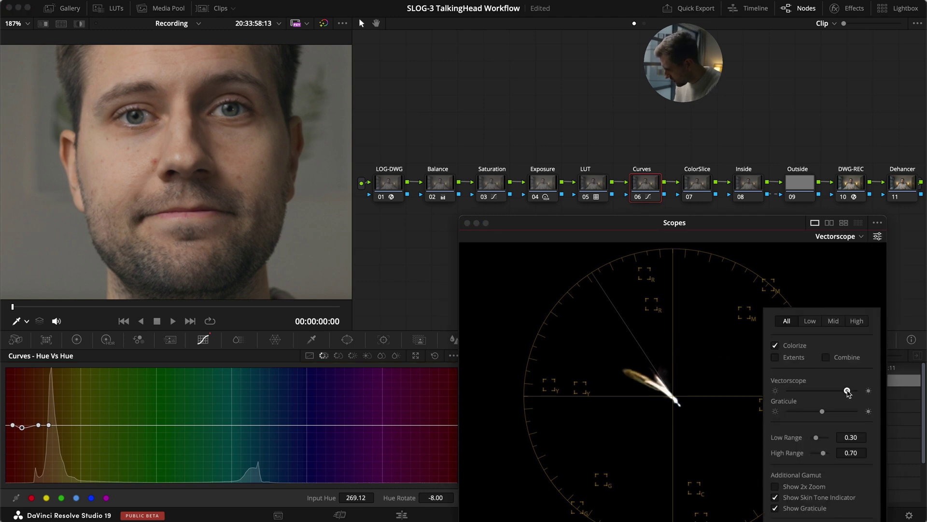
left_click(701, 225)
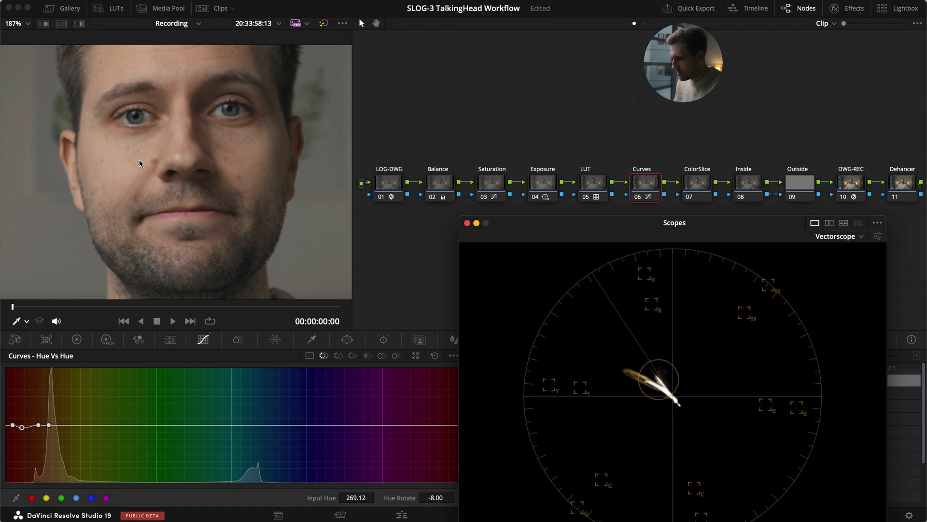
key("super+d")
key("super+d")
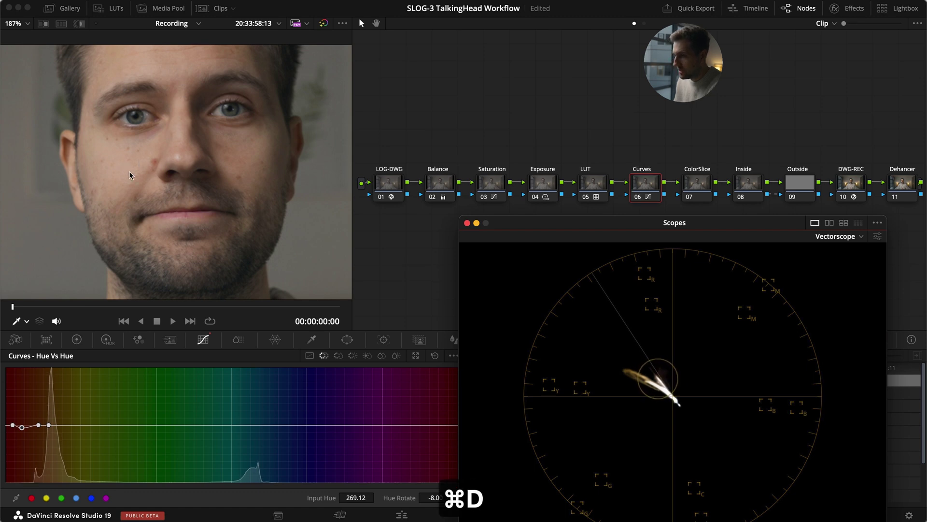
Step: Recheck the Curves node's skin correction against bypass and save the project again
key("super+d")
key("super+d")
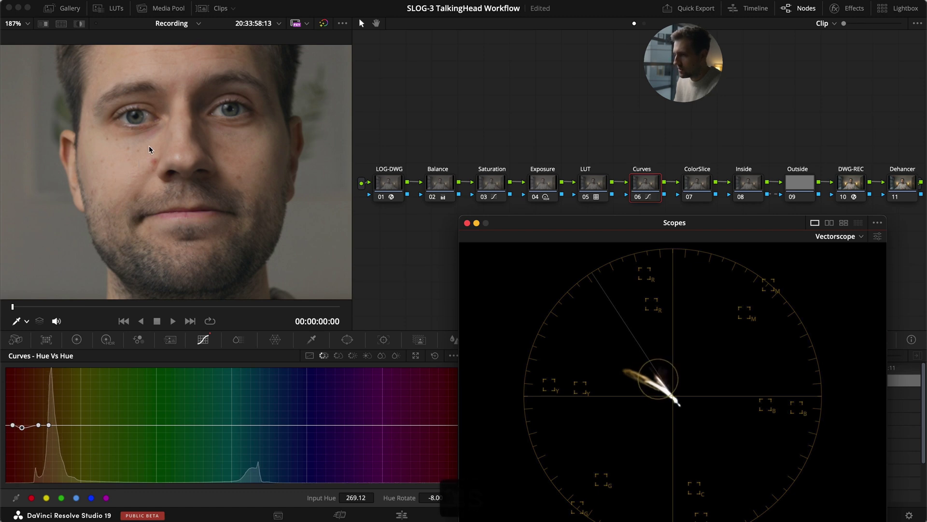
key("super+s")
key("super+d")
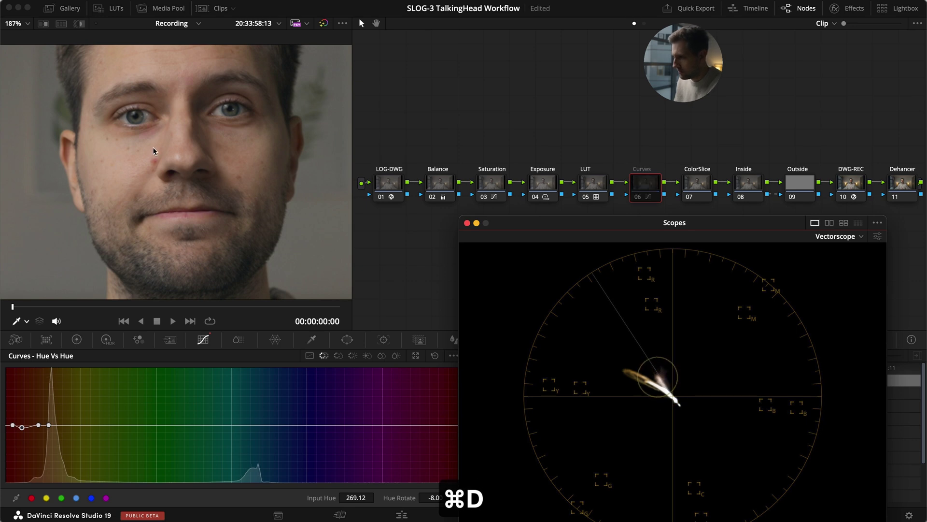
key("super+d")
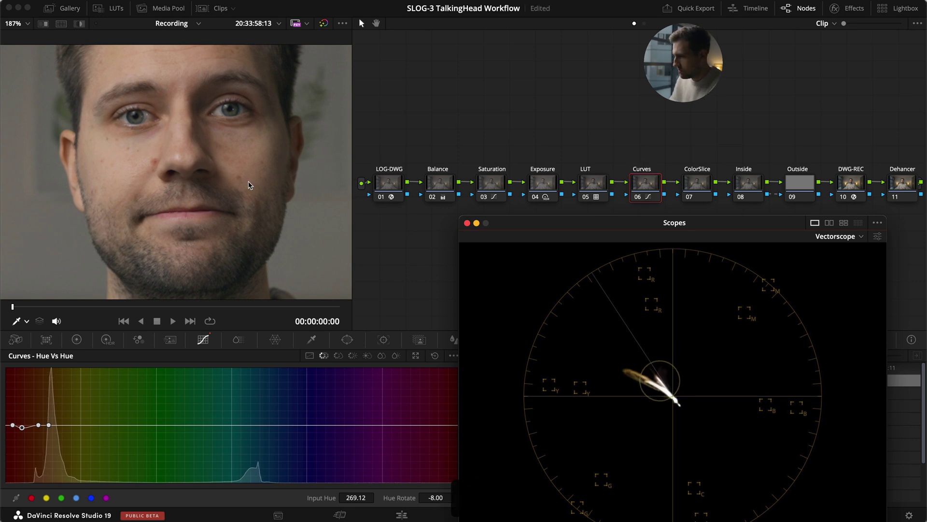
key("9")
key("super+s")
left_click(424, 127)
left_click(701, 184)
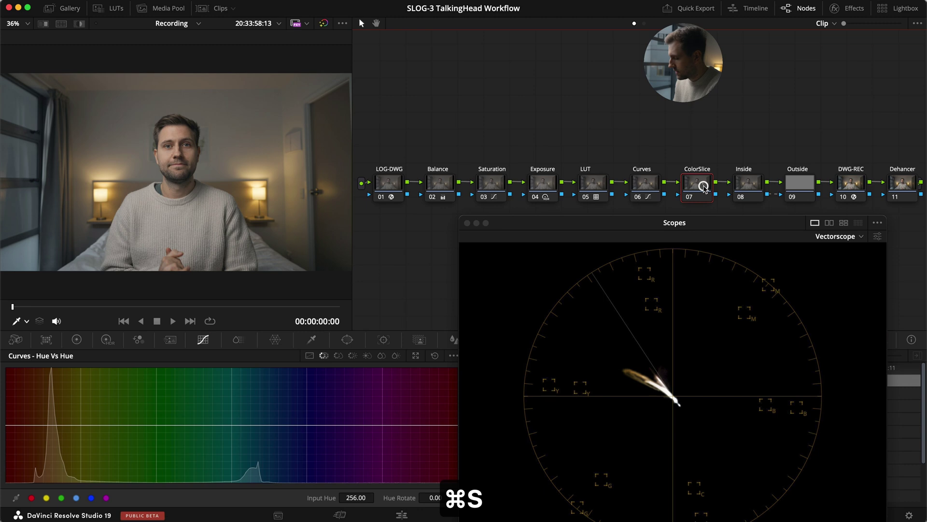
Step: Toggle the ColorSlice Skin highlight on and off to check which pixels are isolated
left_click(238, 340)
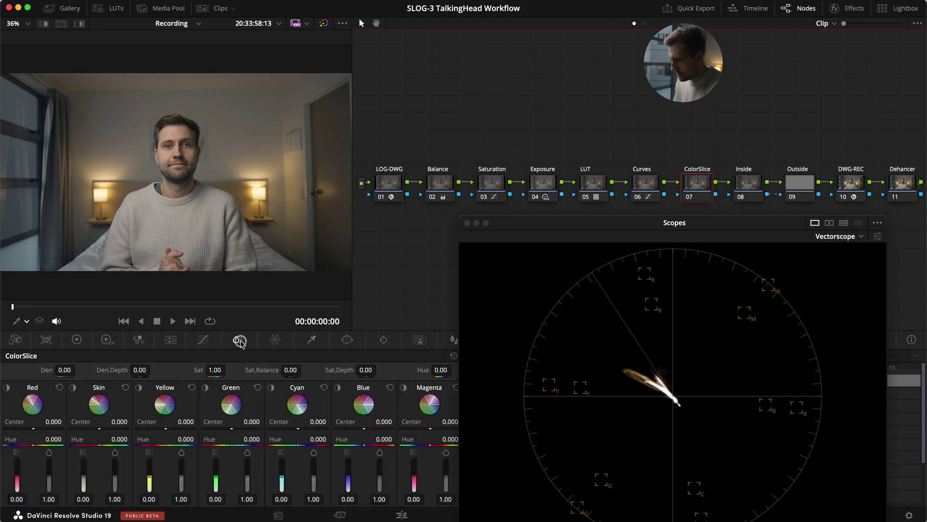
left_click(71, 387)
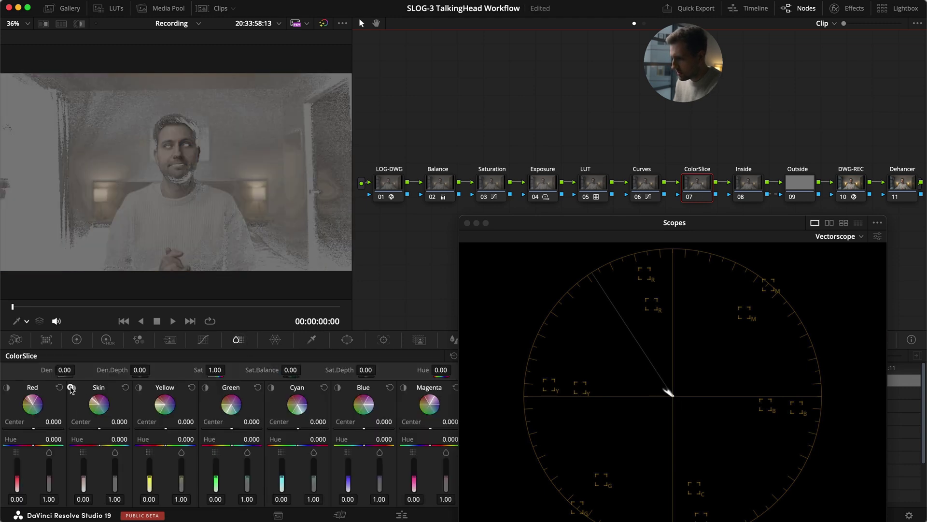
left_click(72, 387)
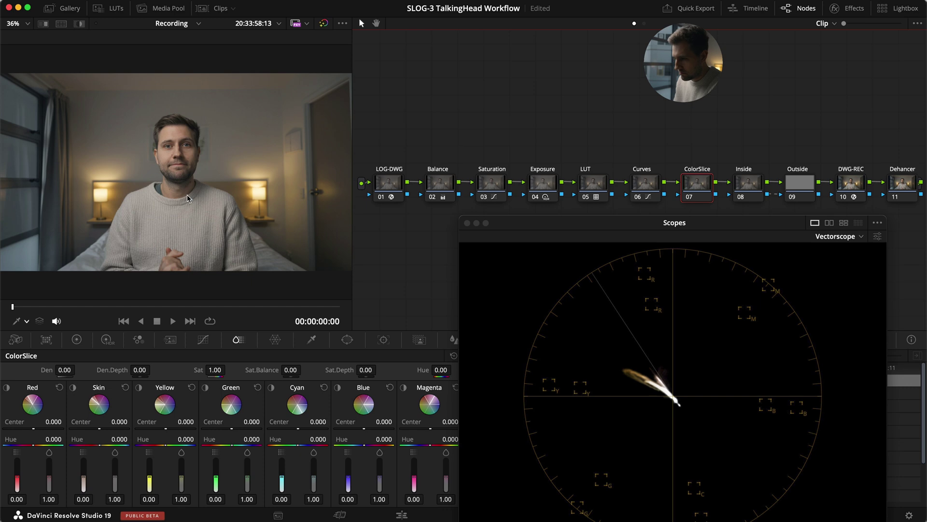
left_click(74, 387)
left_click(75, 389)
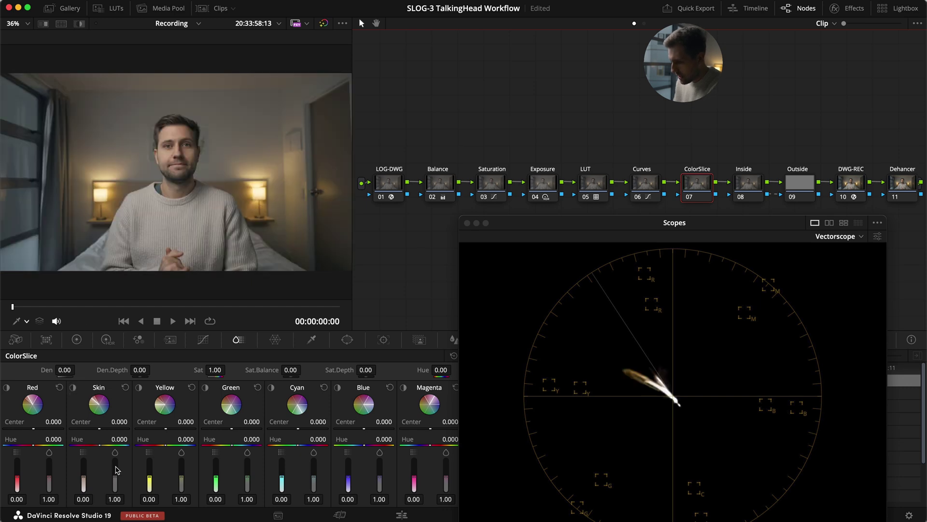
Step: Raise Skin saturation to 1.10 and Skin density to 0.18, saving the project
left_click_drag(115, 467, 115, 466)
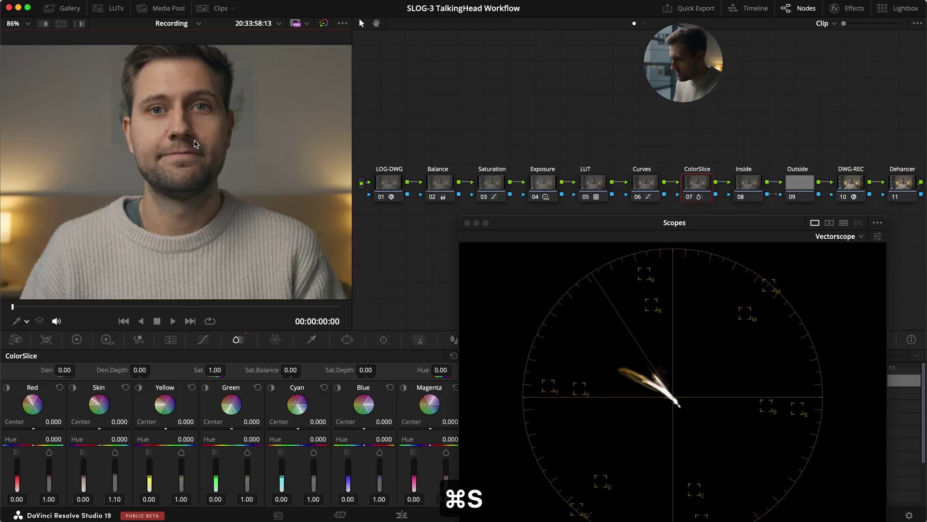
key("super+d")
key("super+d")
key("super+s")
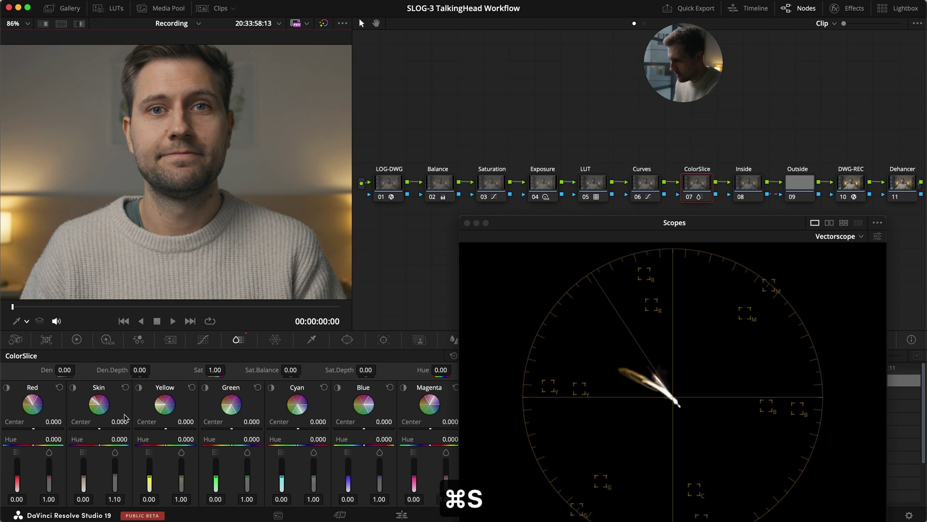
left_click_drag(84, 472, 84, 470)
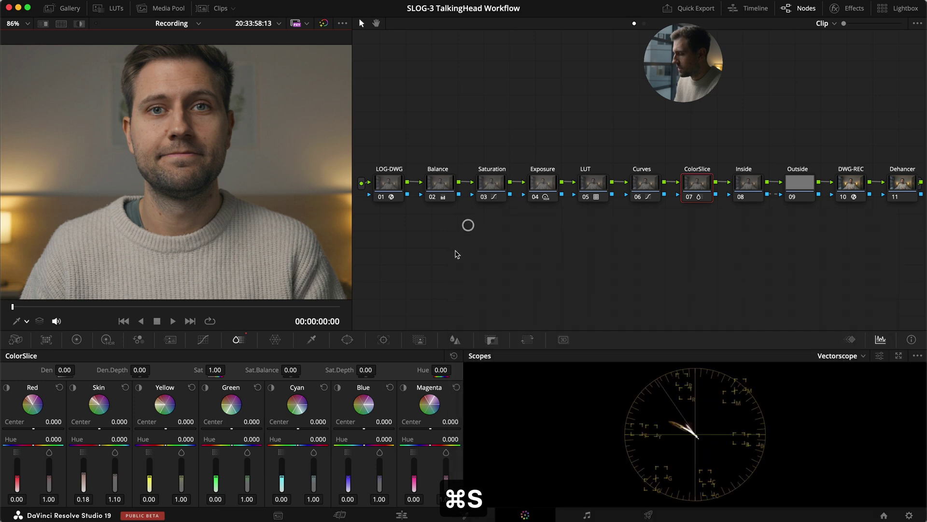
Step: Dock the scopes into the main window and switch them to a Waveform
key("9")
key("super+shift+w")
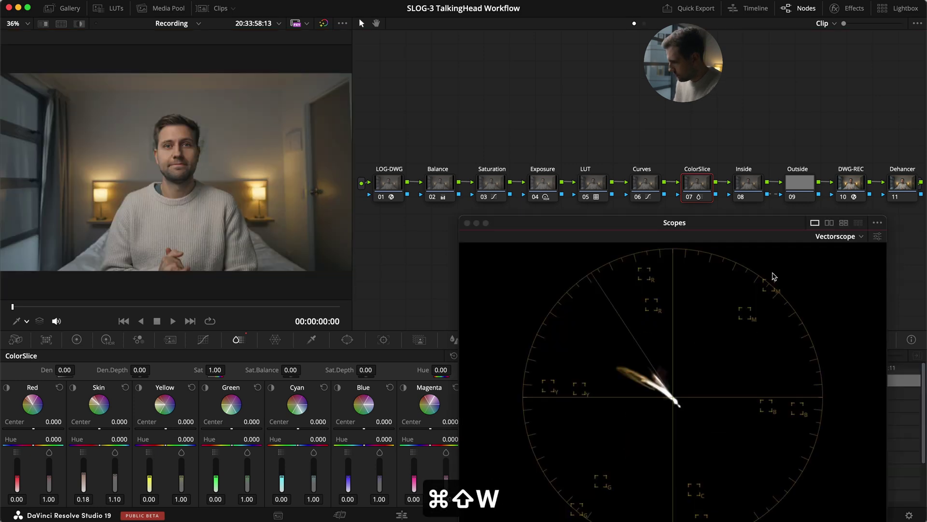
left_click(830, 223)
left_click(467, 223)
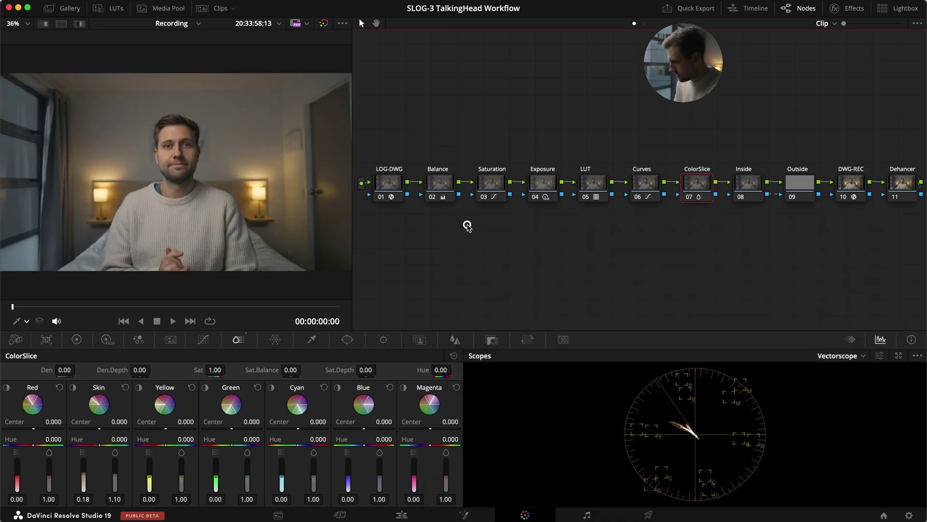
left_click(846, 356)
left_click(848, 381)
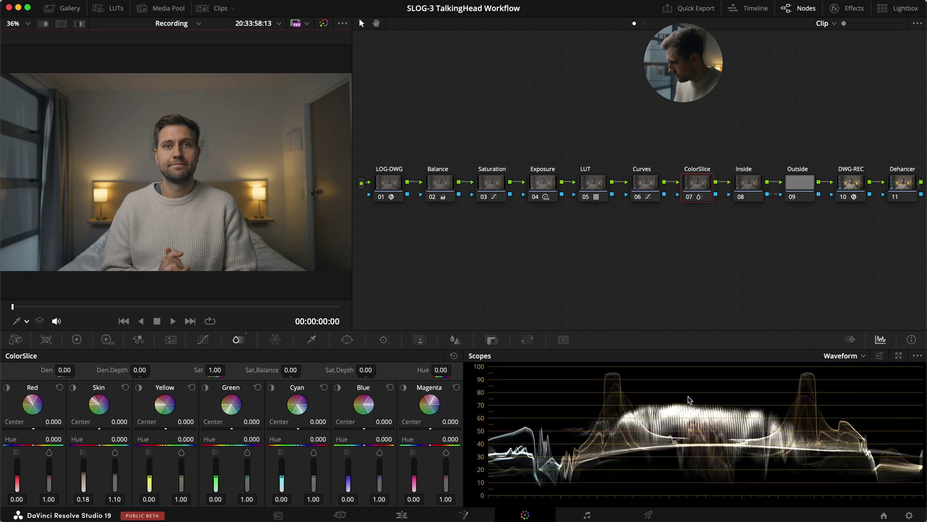
Step: Set the viewer tool to Qualifier colour picking and save the project
left_click(26, 321)
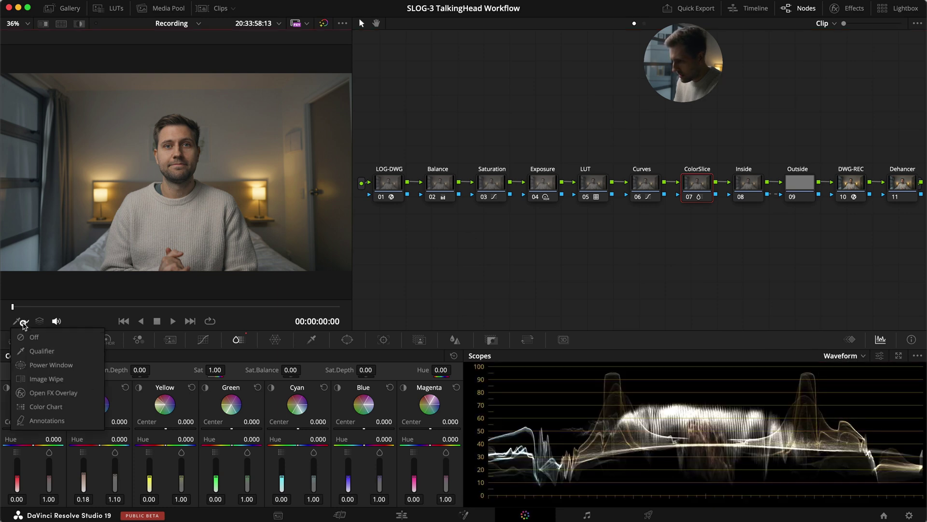
left_click(33, 350)
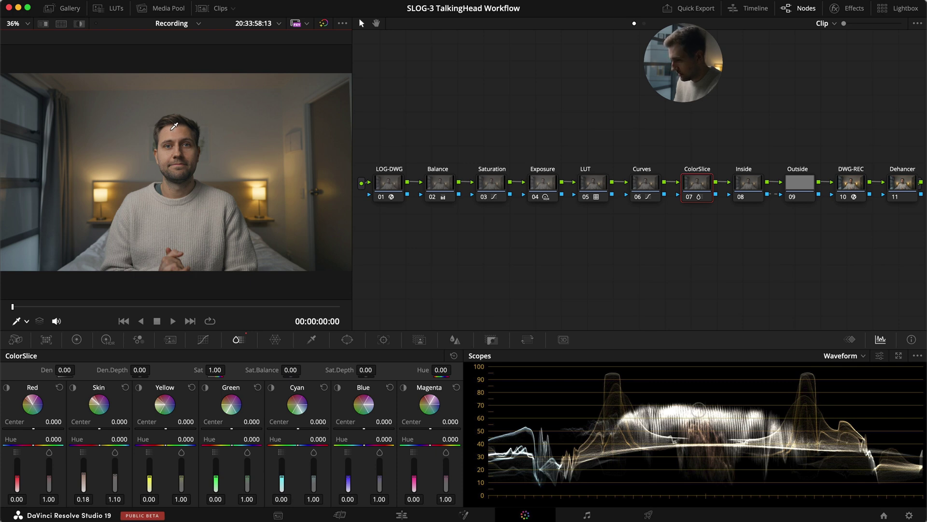
key("super+s")
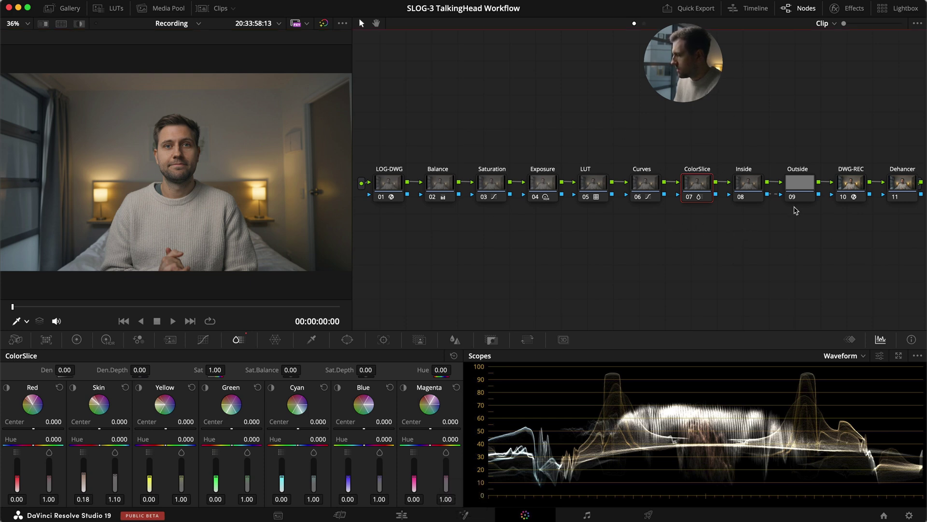
left_click(757, 196)
Step: Add a Circle window stretched into a tall oval over the face, with Soft 1 at 36
left_click(349, 339)
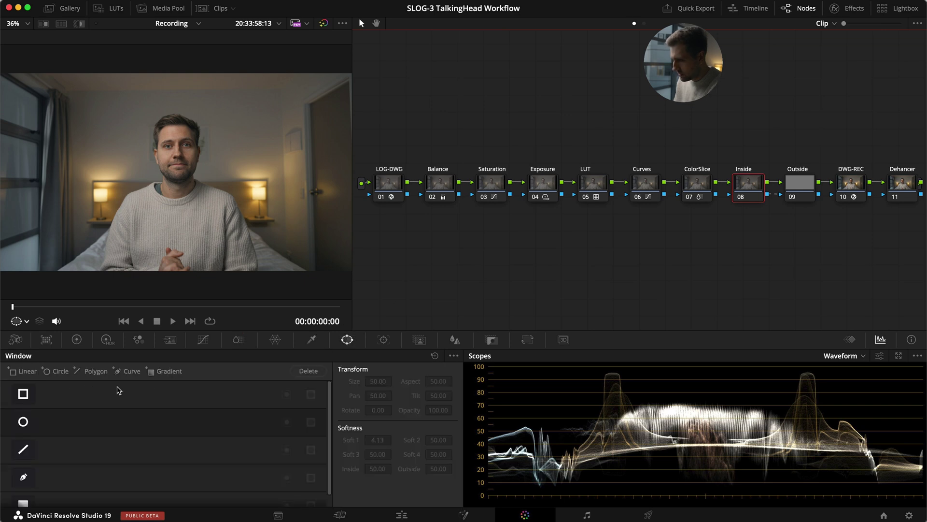
left_click(23, 421)
left_click_drag(177, 223, 177, 262)
left_click_drag(237, 177, 282, 172)
left_click_drag(185, 174, 185, 190)
key("shift+h")
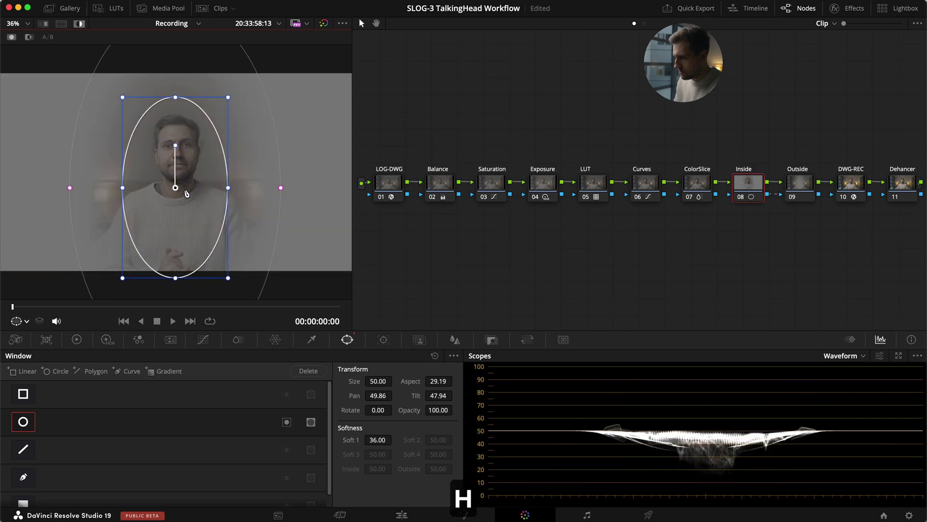
key("shift+h")
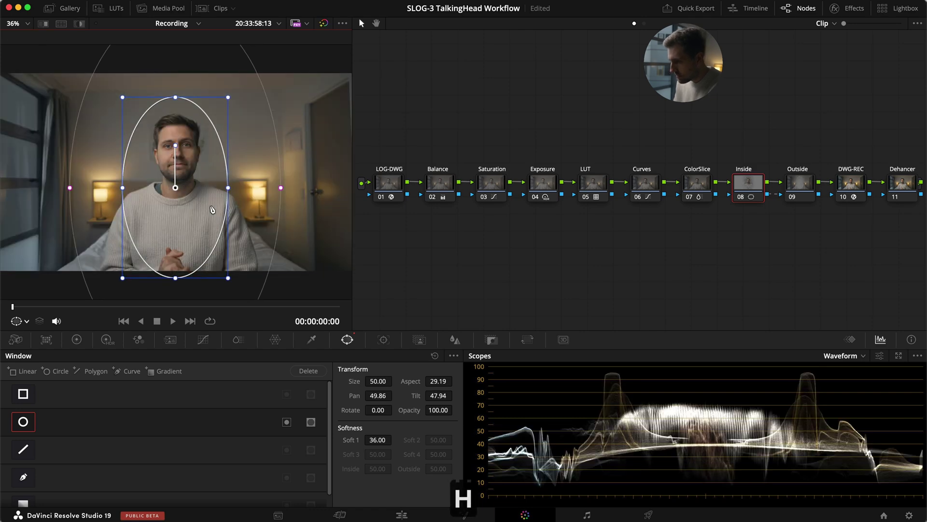
left_click(203, 339)
left_click(310, 356)
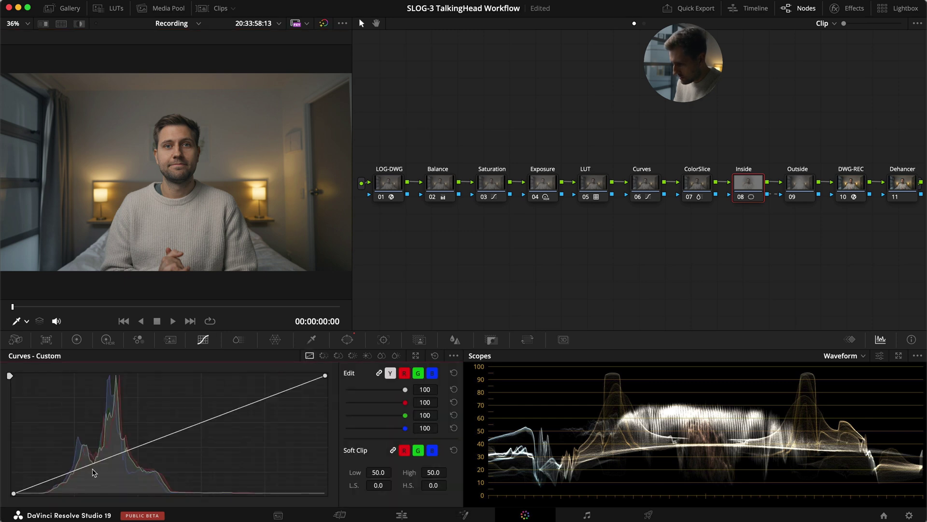
Step: Pull the custom curve's shadows slightly down and lift its highlights into a gentle S, then save
left_click_drag(75, 475, 75, 476)
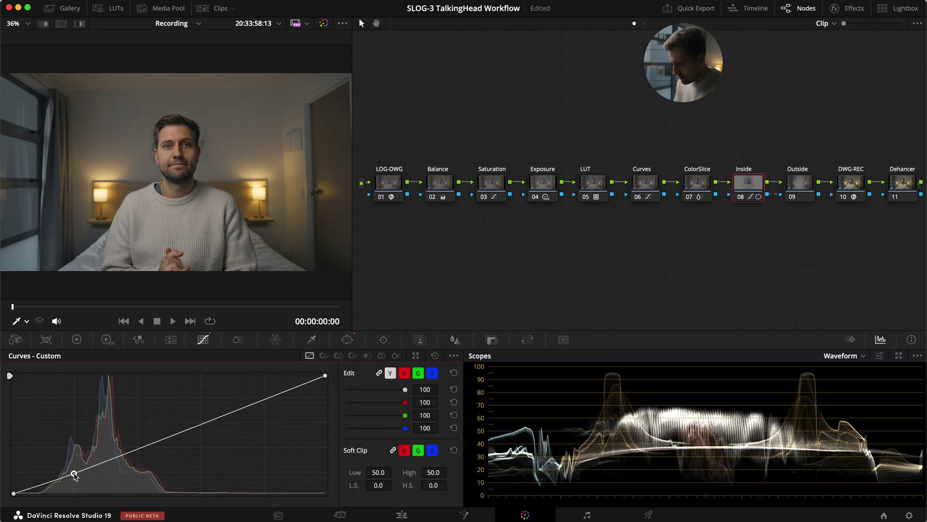
left_click_drag(264, 399, 265, 396)
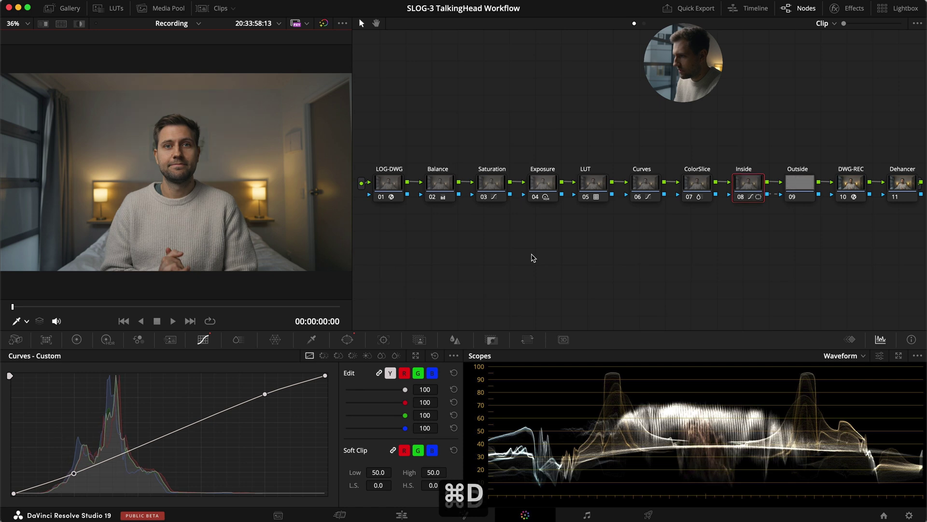
key("super+s")
Step: On the Outside node, drag a custom curve shadow point down, compare with bypass, and save
left_click(797, 182)
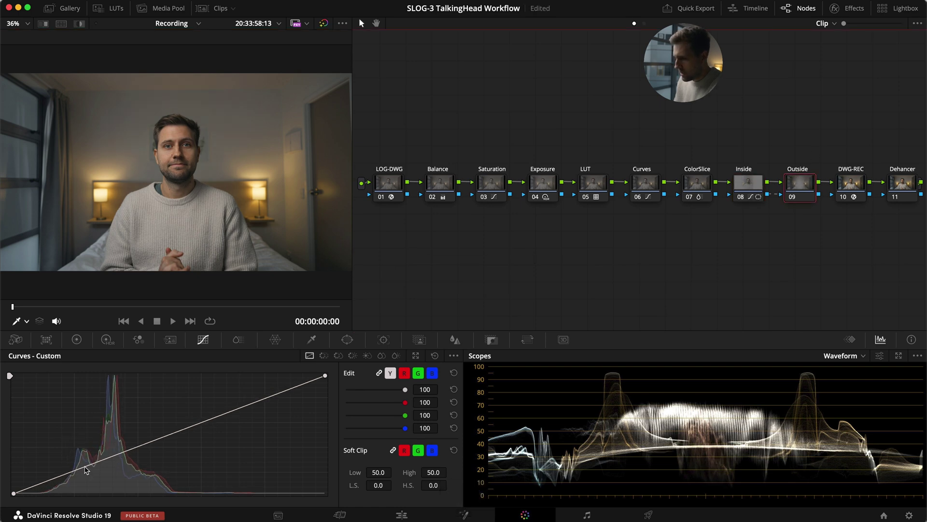
left_click_drag(85, 470, 74, 475)
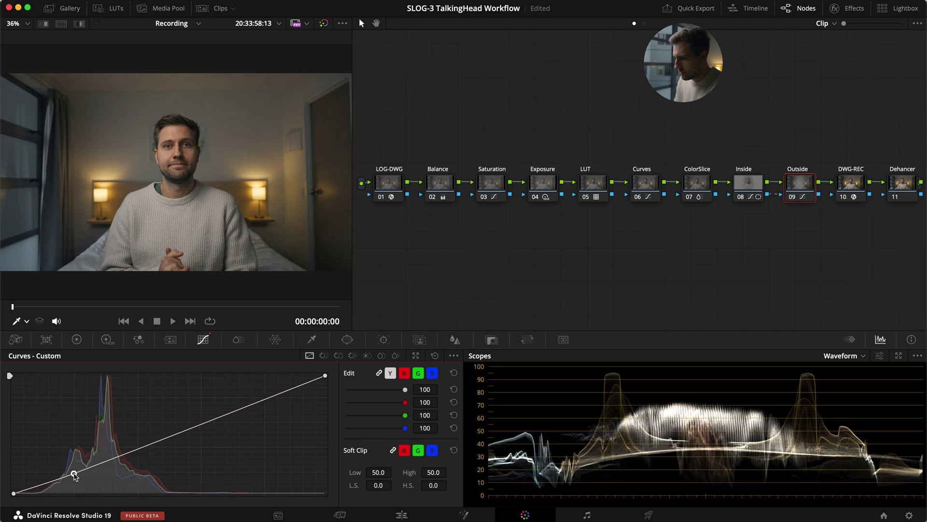
key("super+d")
key("super+d")
key("super+s")
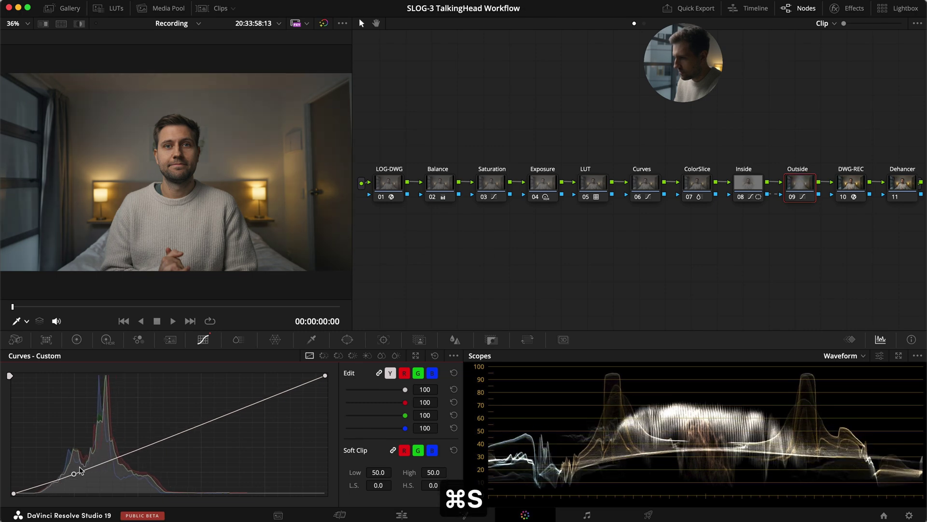
key("super+d")
key("super+d")
key("super+s")
left_click(767, 220)
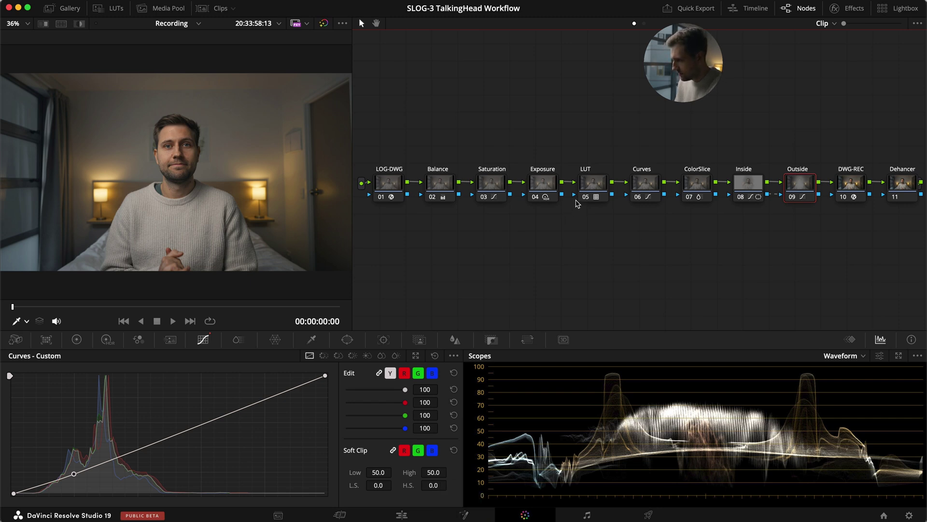
left_click(544, 195)
Step: Set node 04 Exposure's HDR Global exposure to 0.65 and save the project
left_click(107, 339)
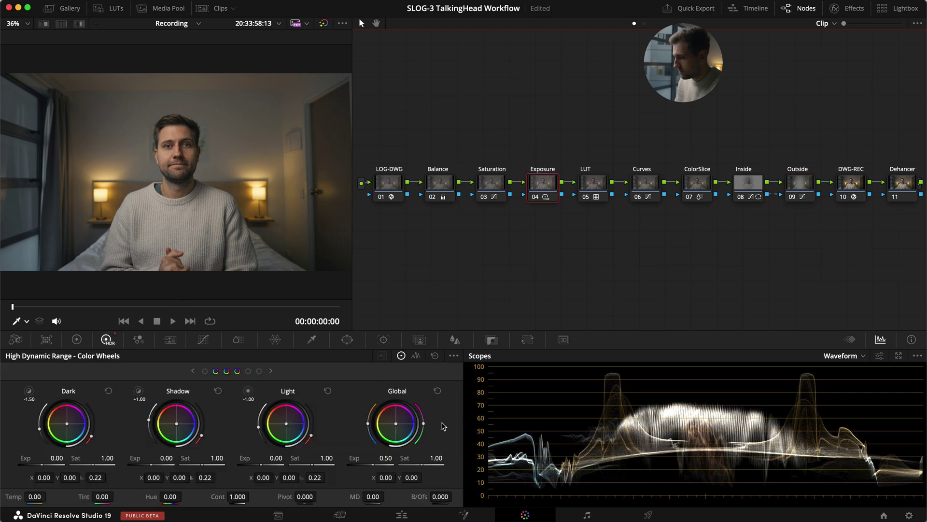
left_click(385, 457)
type(".65")
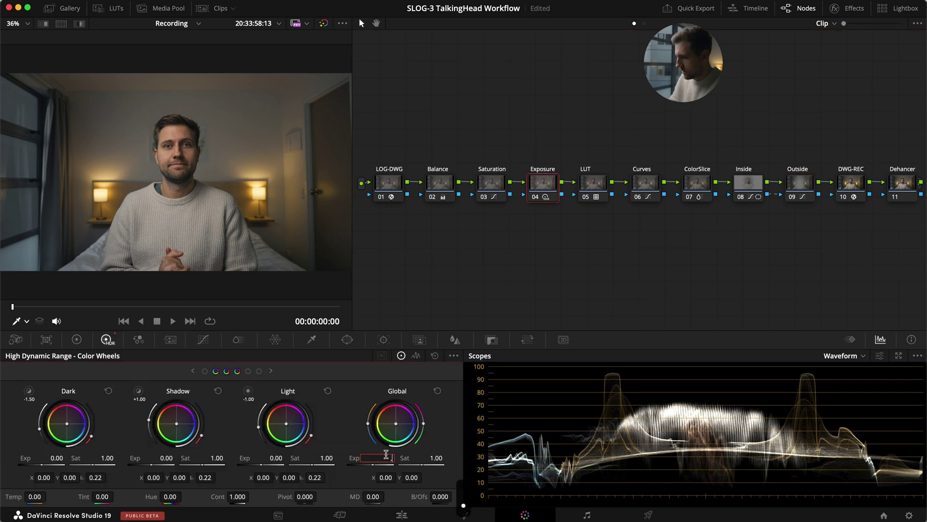
key("Return")
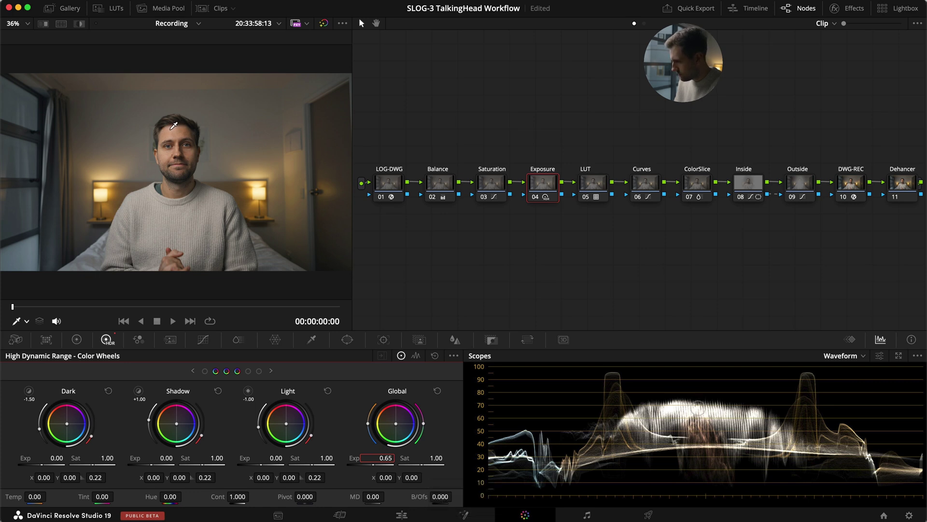
key("super+s")
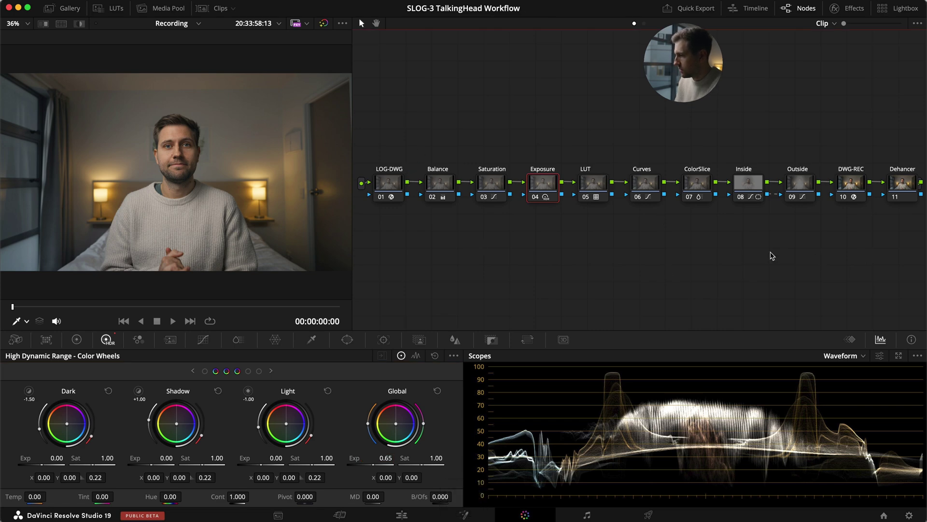
Step: After a bypass comparison, re-enable the Exposure, Saturation and Balance nodes
key("super+d")
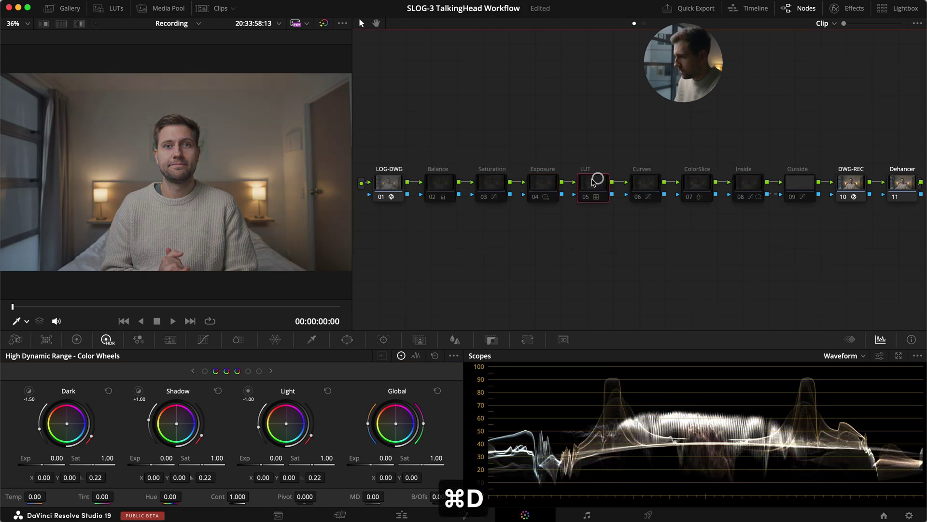
key("super+d")
left_click(492, 184)
key("super+d")
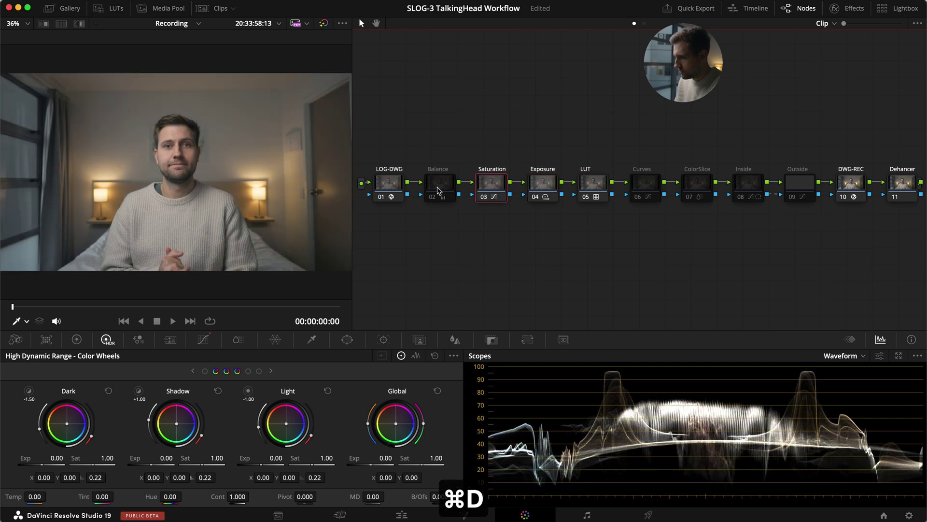
left_click(429, 185)
key("super+d")
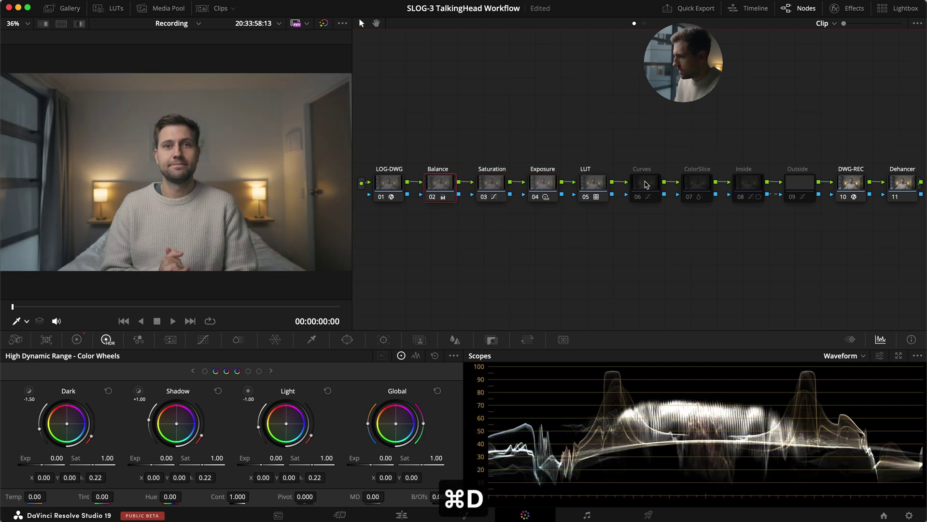
Step: Re-enable the Curves, ColorSlice, Inside and Outside nodes and save the project
left_click(646, 184)
key("super+d")
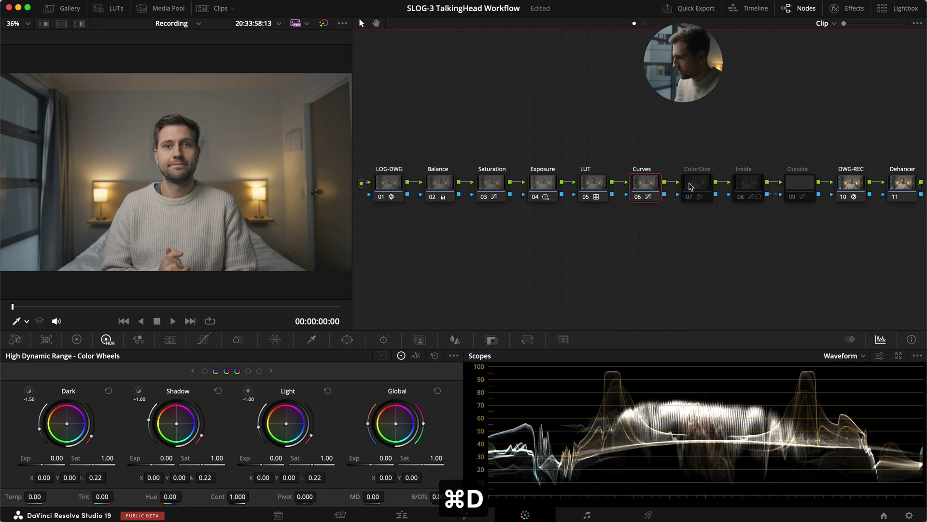
left_click(690, 186)
key("super+d")
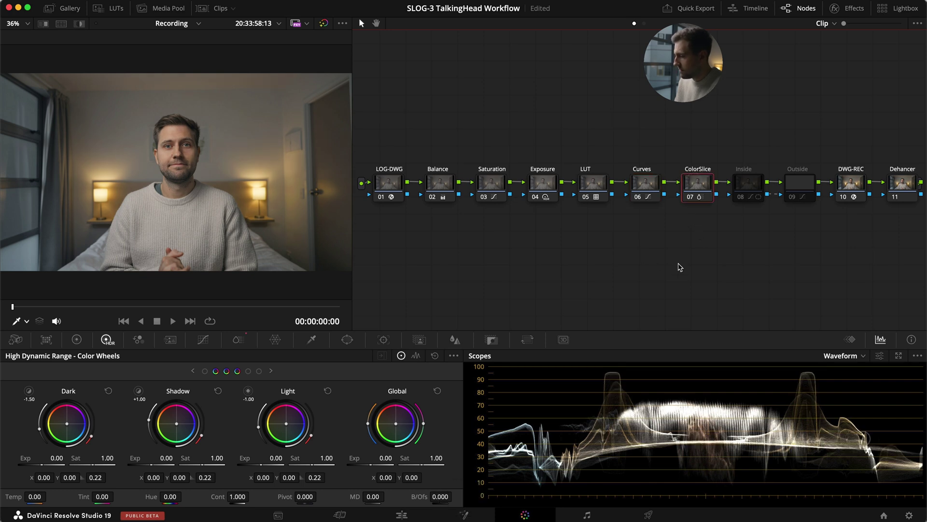
left_click(760, 184)
key("super+d")
left_click(805, 184)
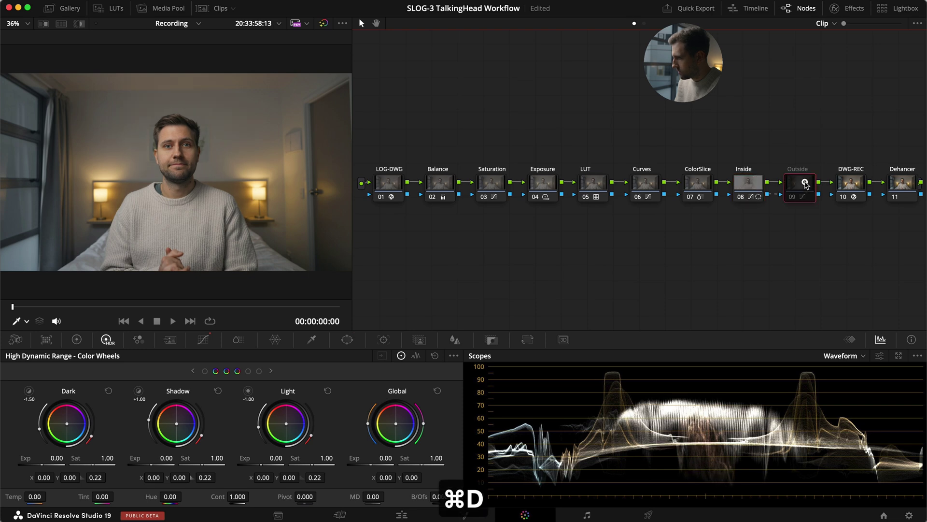
key("super+d")
key("super+s")
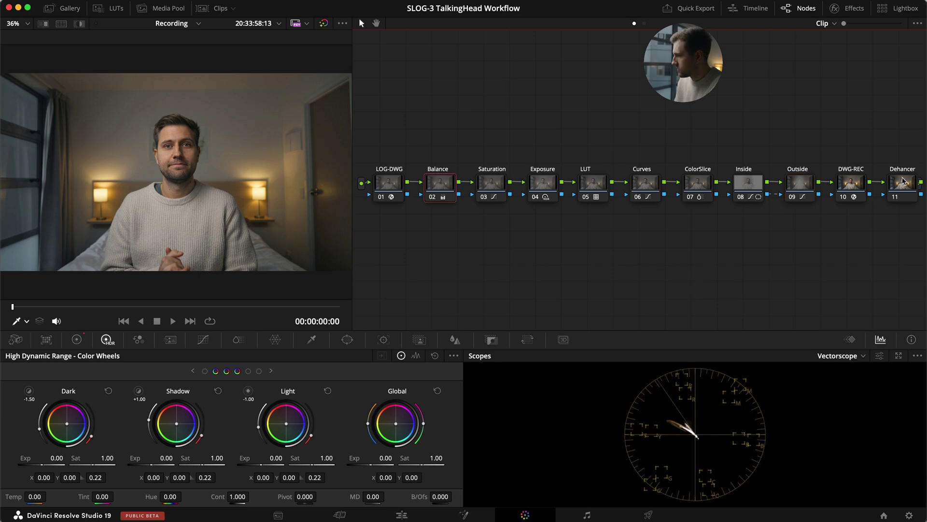
Step: Apply Dehancer Pro 7.0.0 to node 11 from an effects search for 'deha', then disable its Film stage
left_click(903, 181)
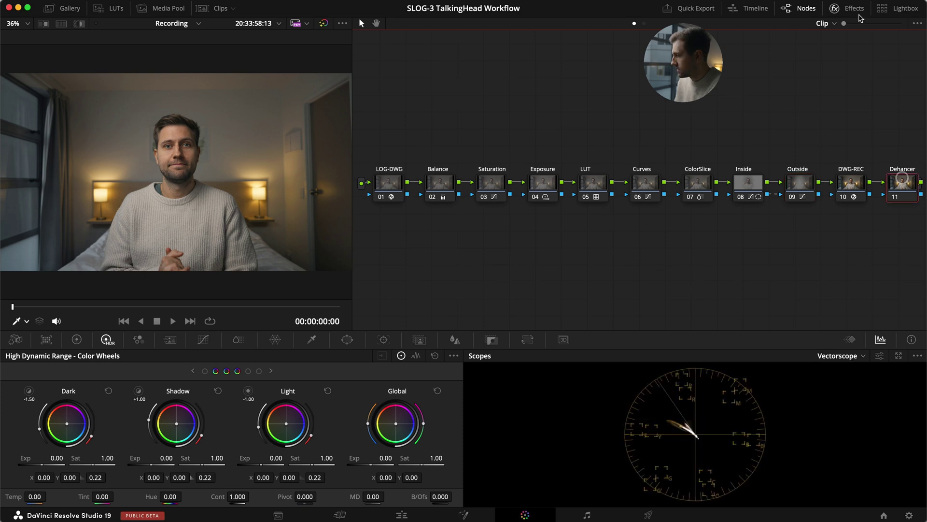
scroll(837, 110, "right", 3)
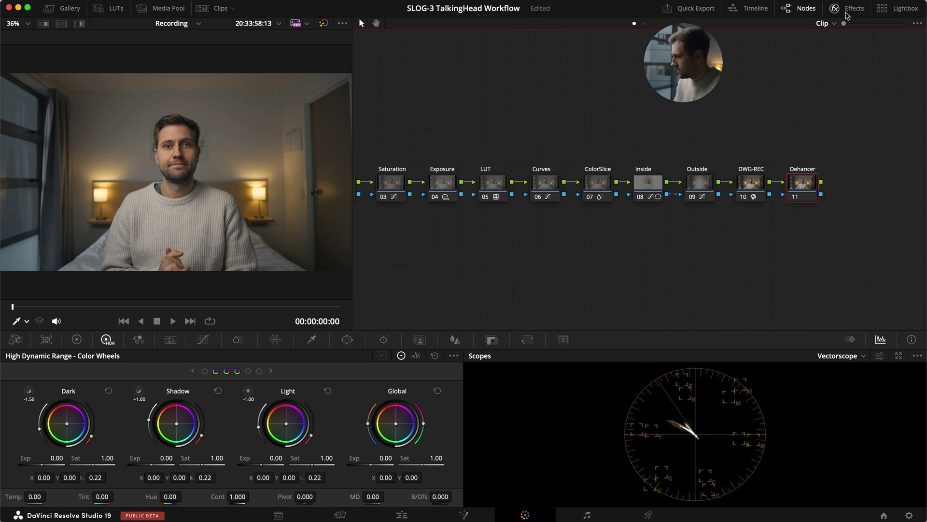
left_click(846, 9)
left_click(899, 23)
type("deha")
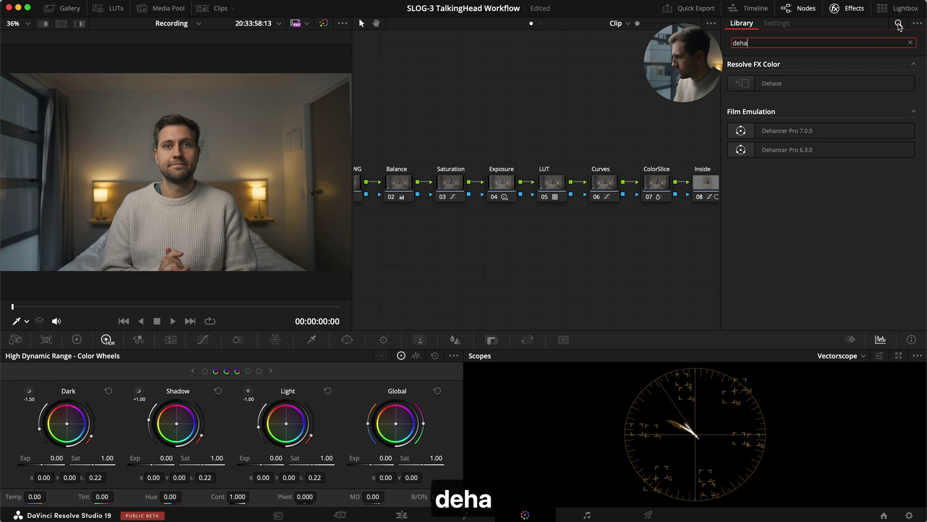
scroll(627, 166, "right", 5)
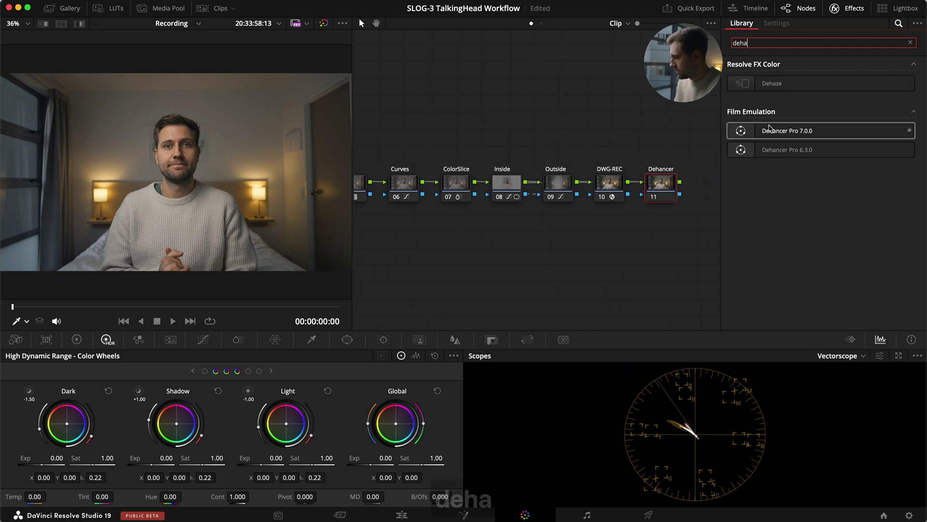
left_click_drag(753, 130, 653, 149)
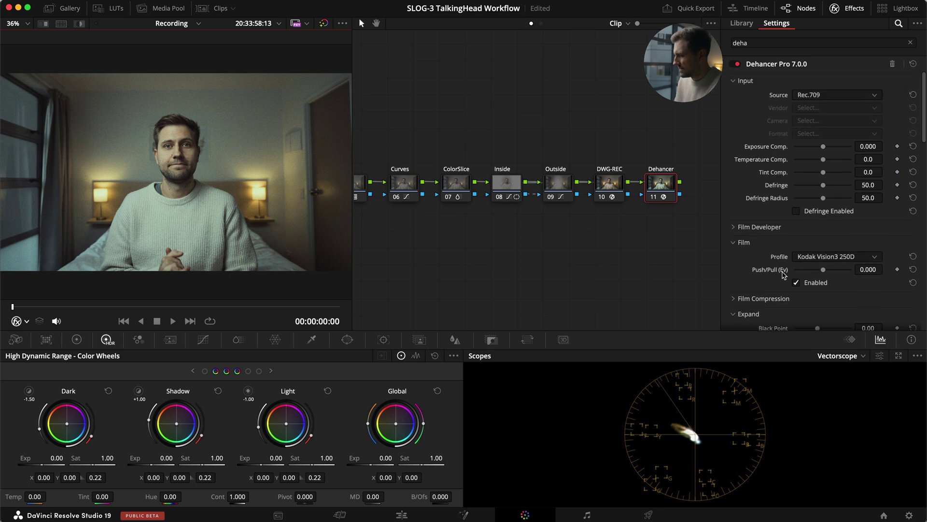
left_click(797, 282)
Step: Turn off Dehancer's Print and Film Grain stages and save the project
scroll(801, 300, "down", 5)
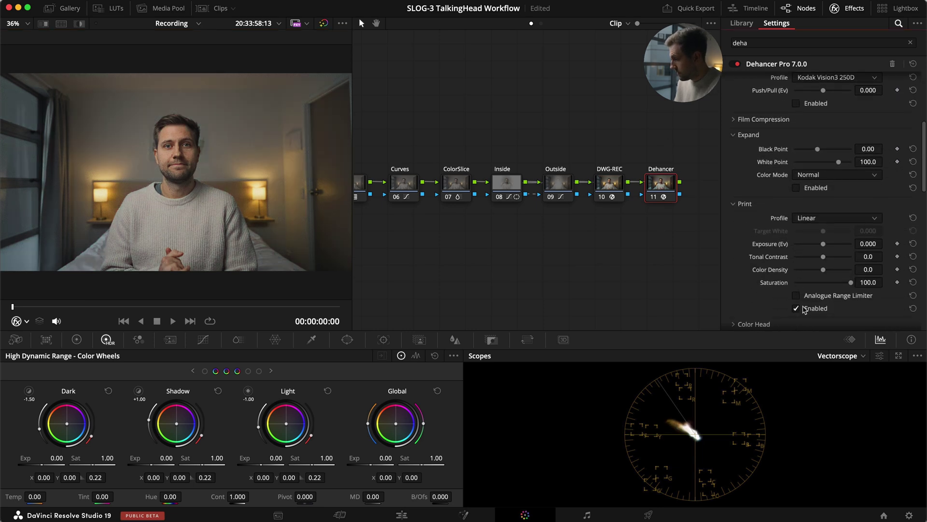
left_click(804, 309)
scroll(802, 300, "down", 5)
left_click(796, 252)
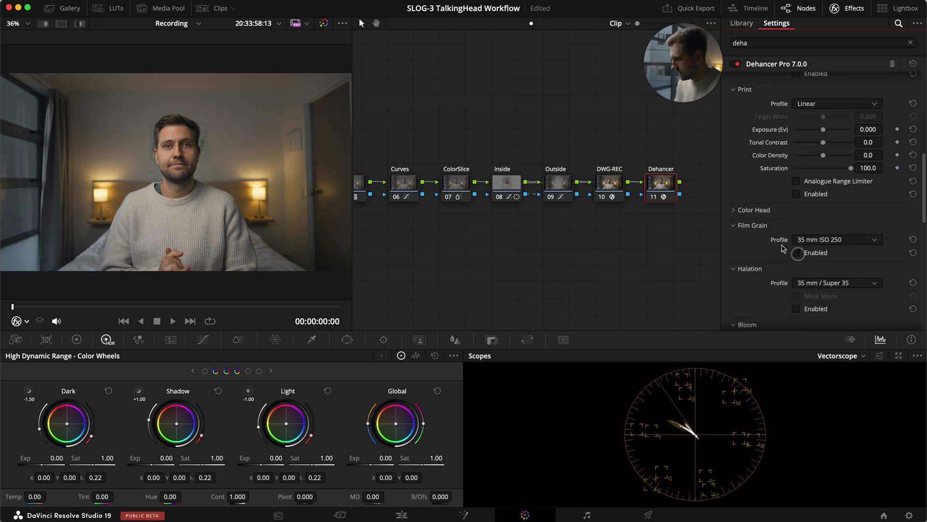
scroll(798, 256, "up", 10)
key("super+s")
Step: Expand Dehancer's Film Compression and enable it, and switch the scope to Waveform
scroll(768, 218, "down", 2)
scroll(770, 218, "down", 3)
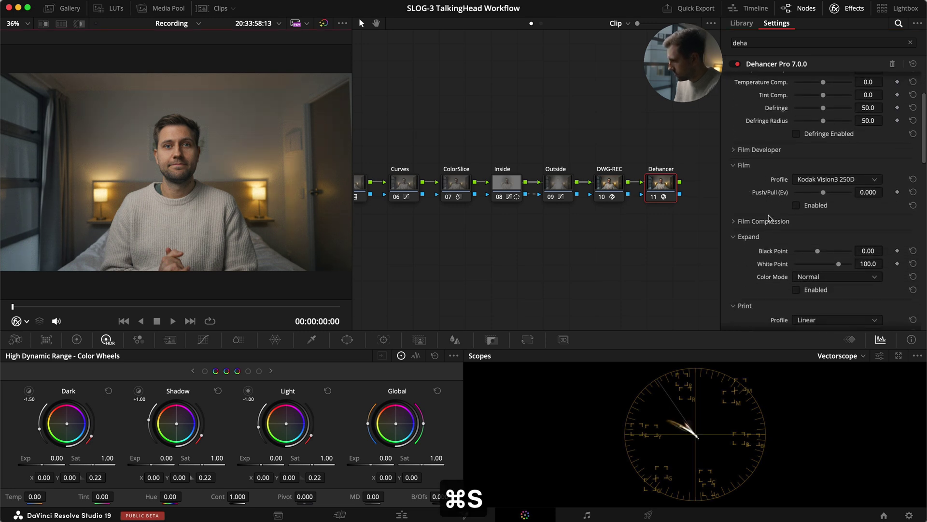
left_click(734, 221)
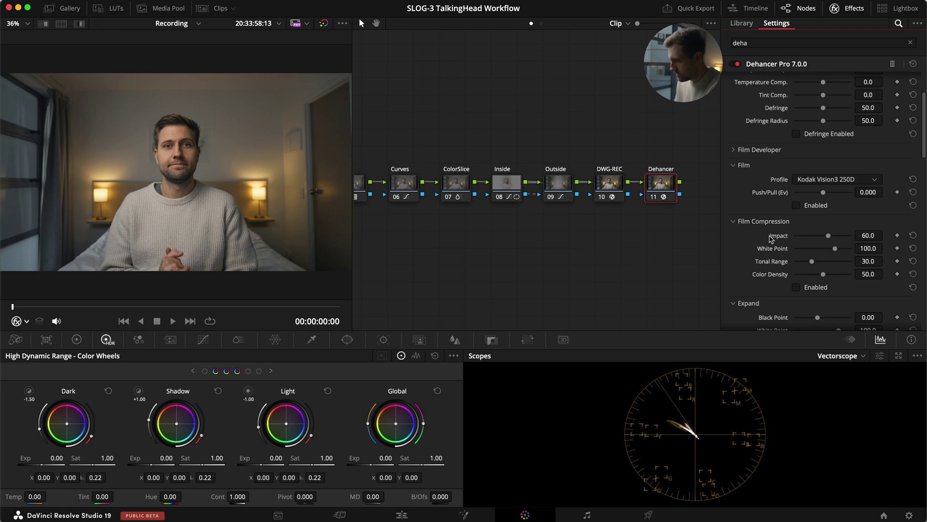
scroll(311, 168, "up", 4)
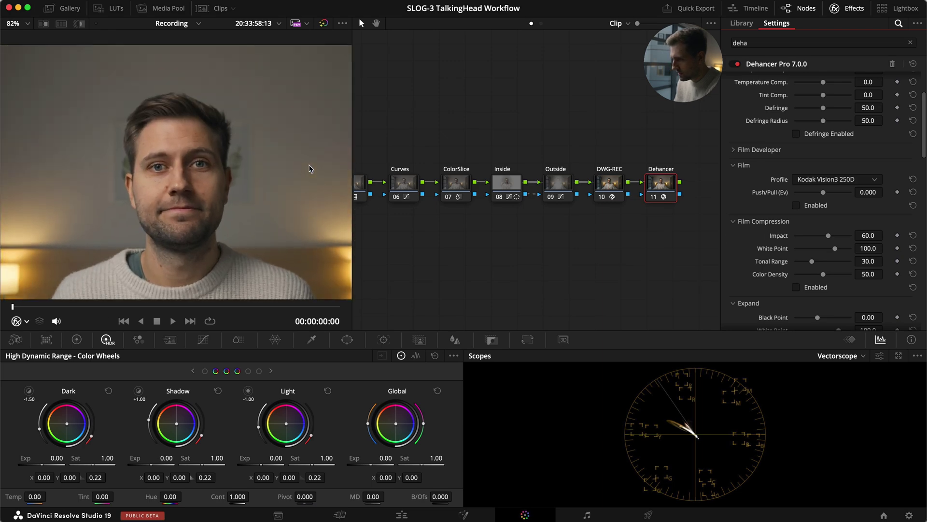
left_click(829, 360)
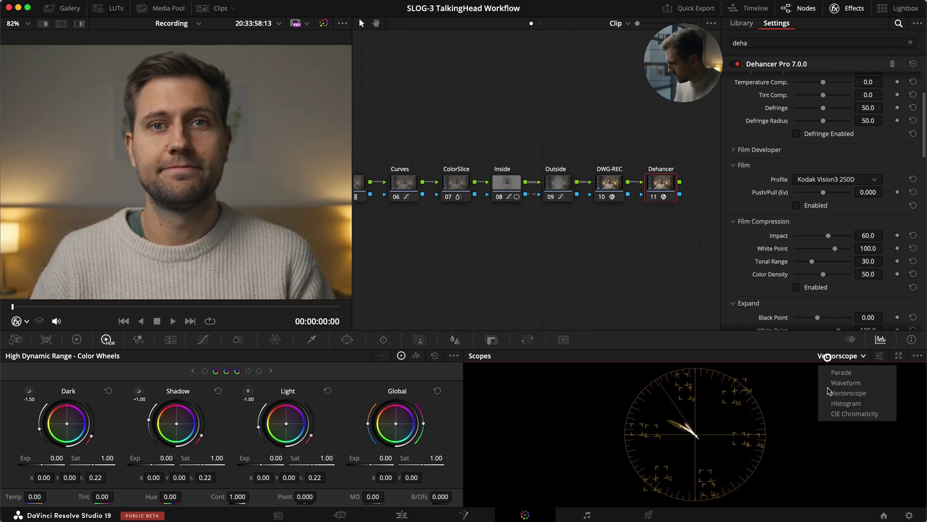
left_click(835, 374)
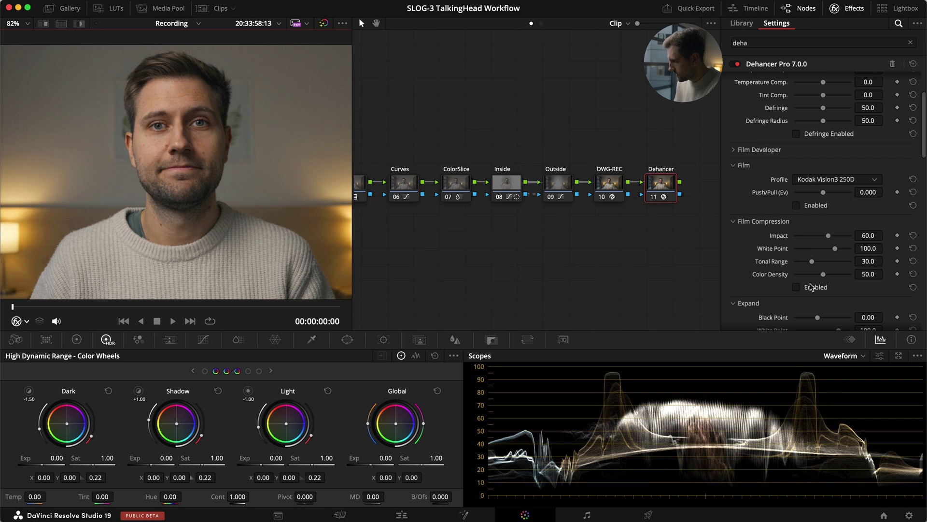
left_click(809, 288)
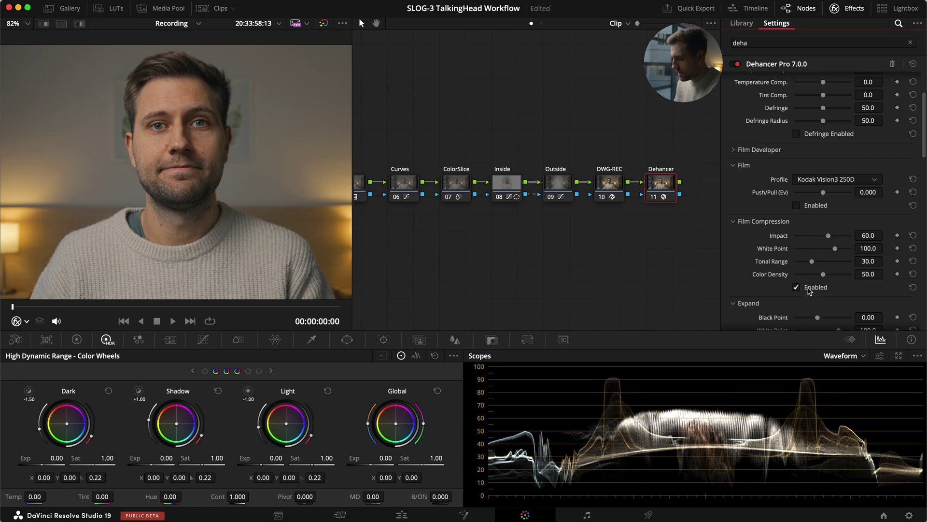
Step: Compare the grade with the Dehancer node bypassed and active, then save the project
key("super+d")
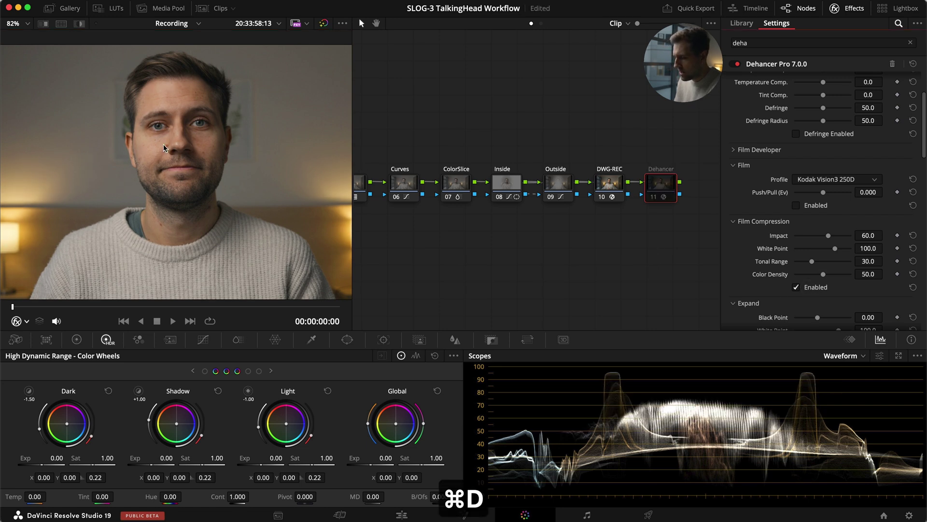
key("super+d")
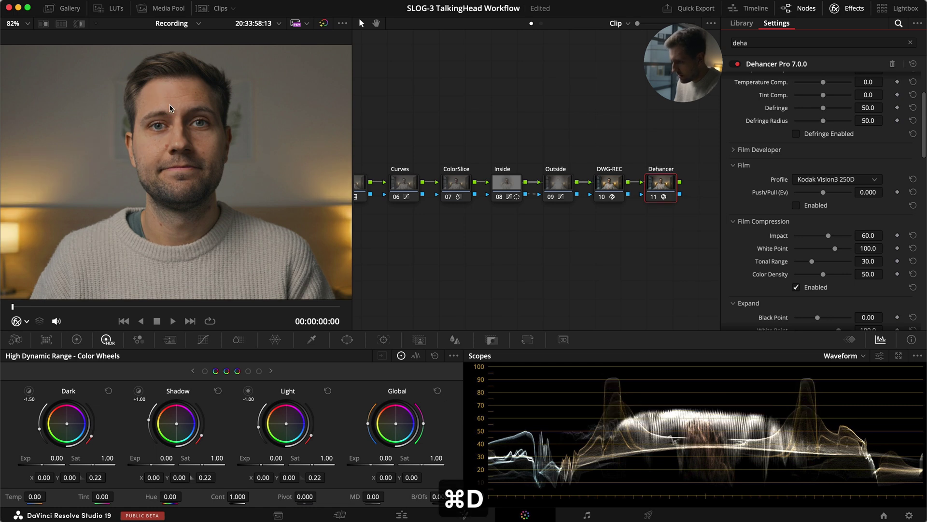
key("super+d")
key("super+d")
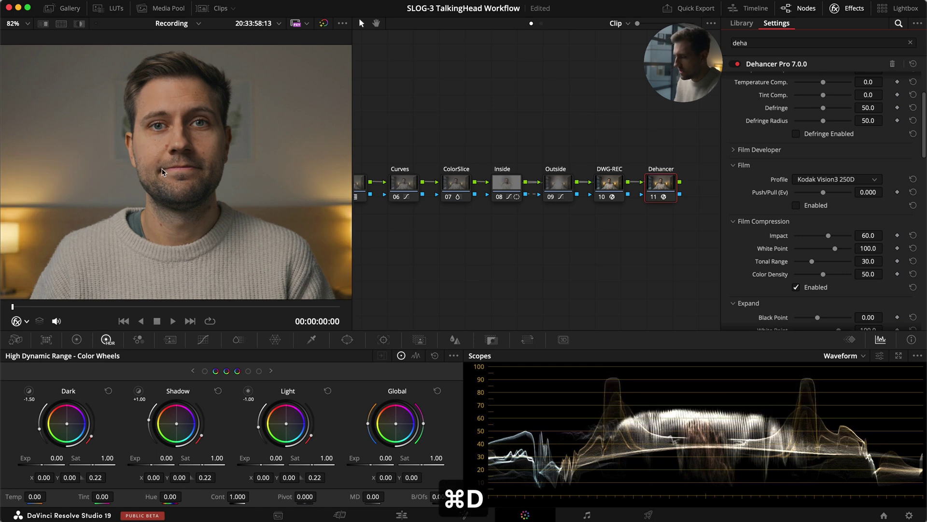
Step: Tune Film Compression to Impact 37.6, White Point 80.8 and Tonal Range 40.3, saving along the way
key("super+d")
key("super+d")
key("super+s")
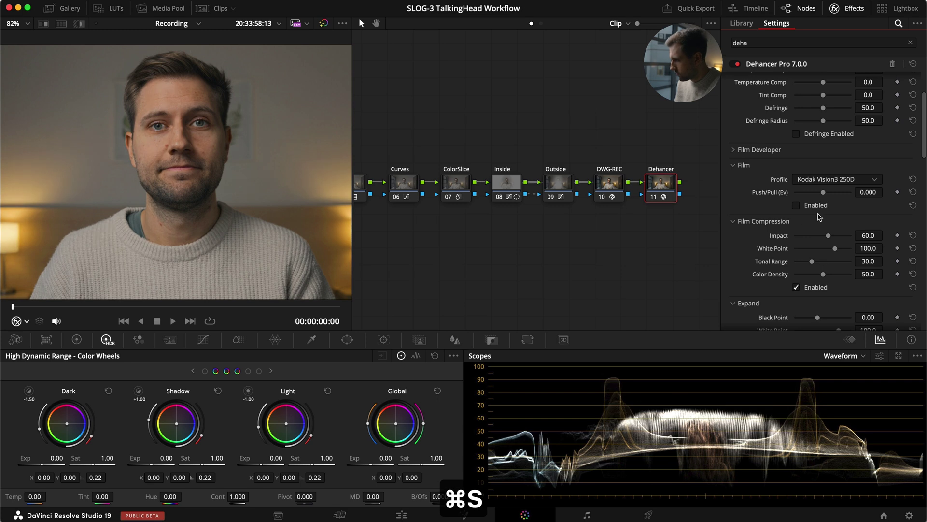
mouse_move(828, 237)
left_mouse_down()
mouse_move(816, 237)
mouse_move(827, 251)
mouse_move(813, 252)
mouse_move(821, 253)
left_mouse_up()
key("super+d")
key("super+d")
key("super+s")
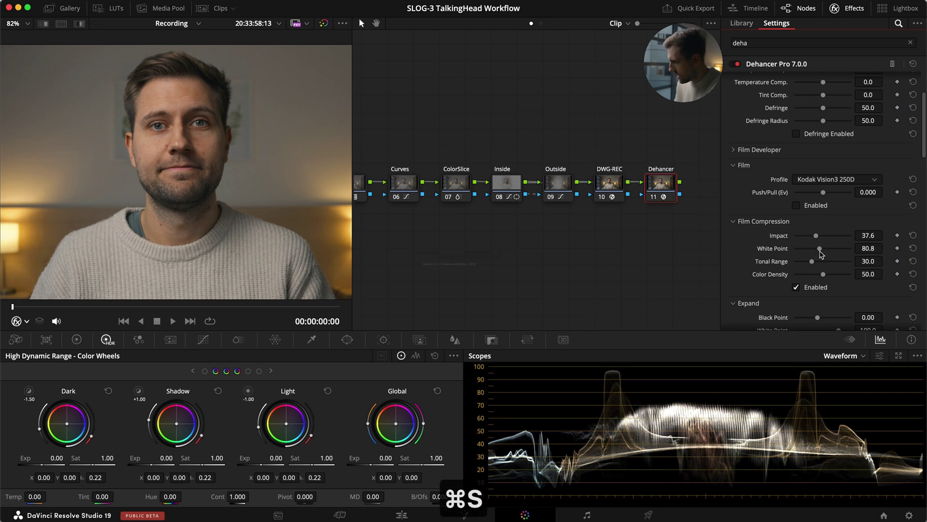
left_click_drag(813, 262, 819, 266)
key("super+d")
key("super+d")
key("super+s")
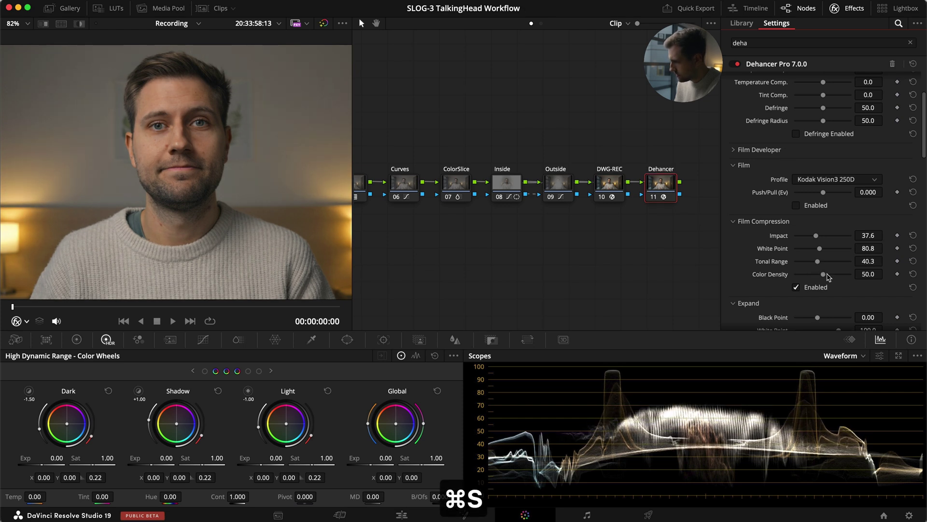
left_click_drag(818, 278, 811, 277)
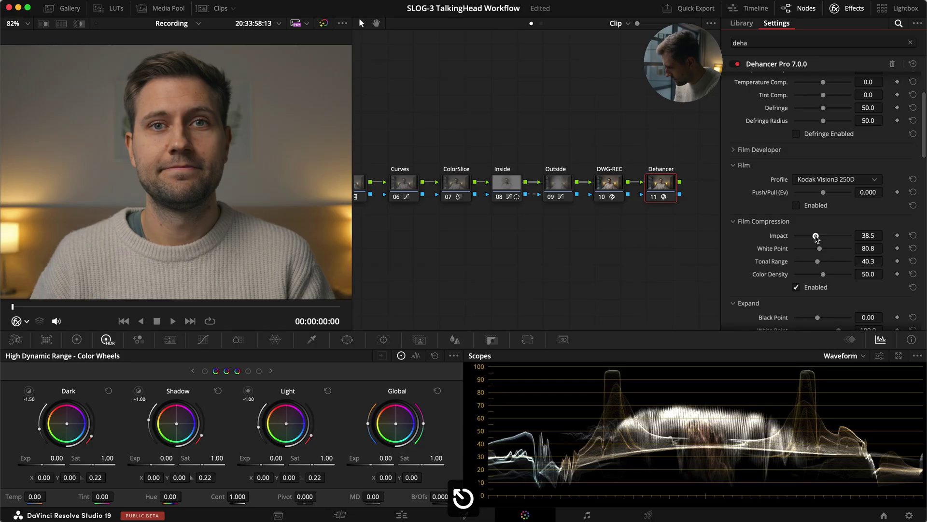
Step: Set Film Compression Impact to 30.3, leave full screen, save, and fit the frame in the viewer
left_click_drag(815, 235, 812, 238)
key("super+d")
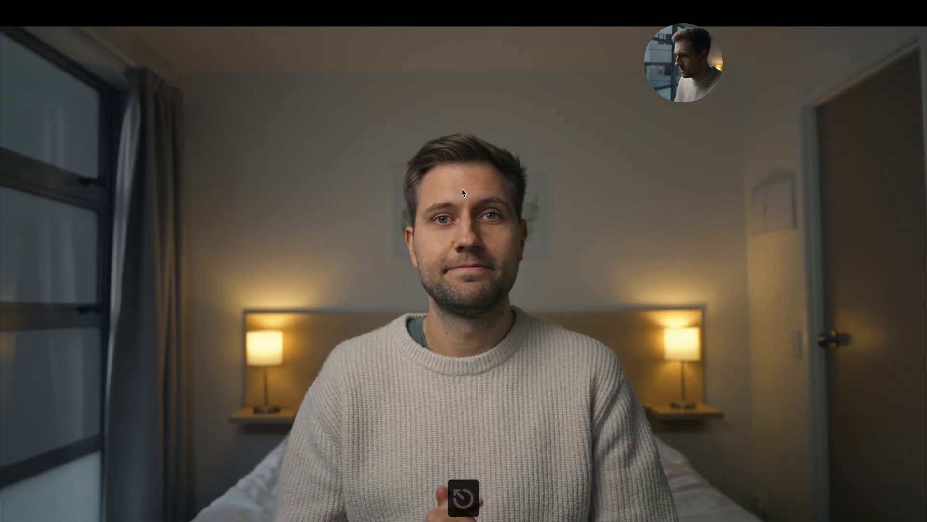
key("super+f")
key("super+s")
key("9")
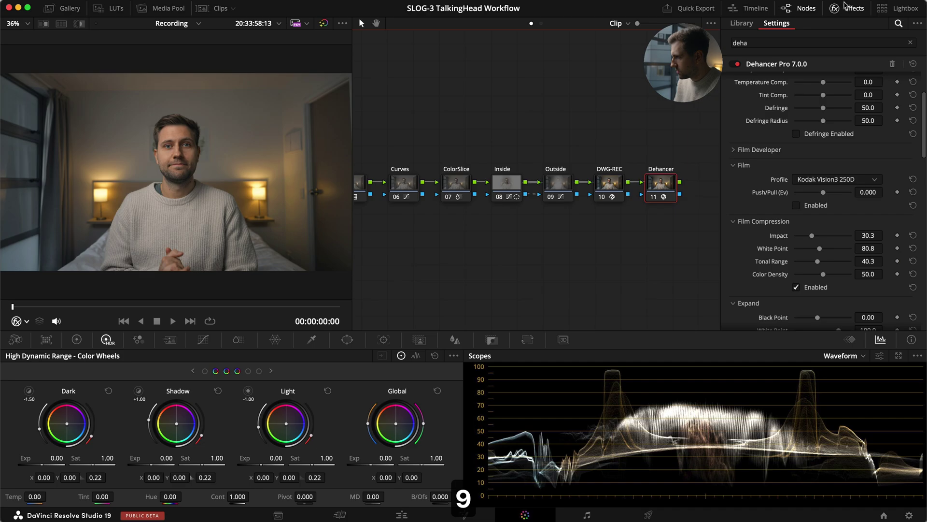